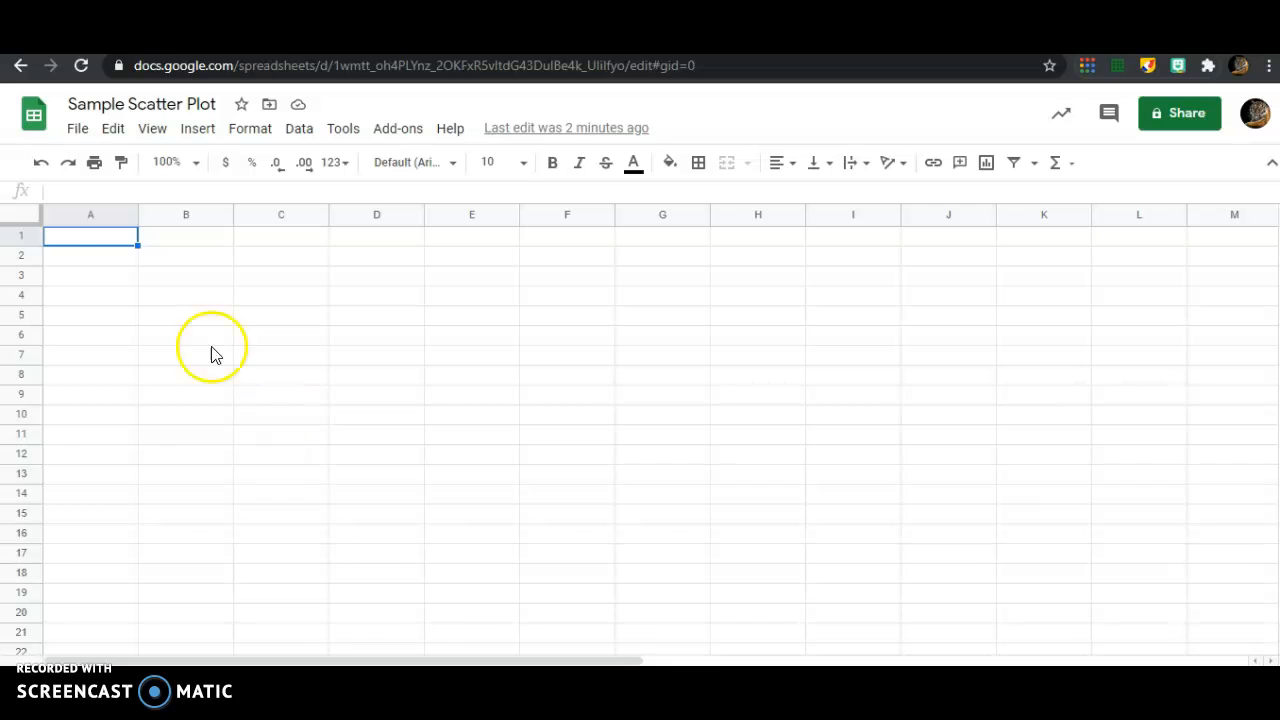
Step: Enter the column headers X in cell A1 and Y in cell B1
{"action": "left_click", "coordinate": [95, 238]}
{"action": "type", "text": "X"}
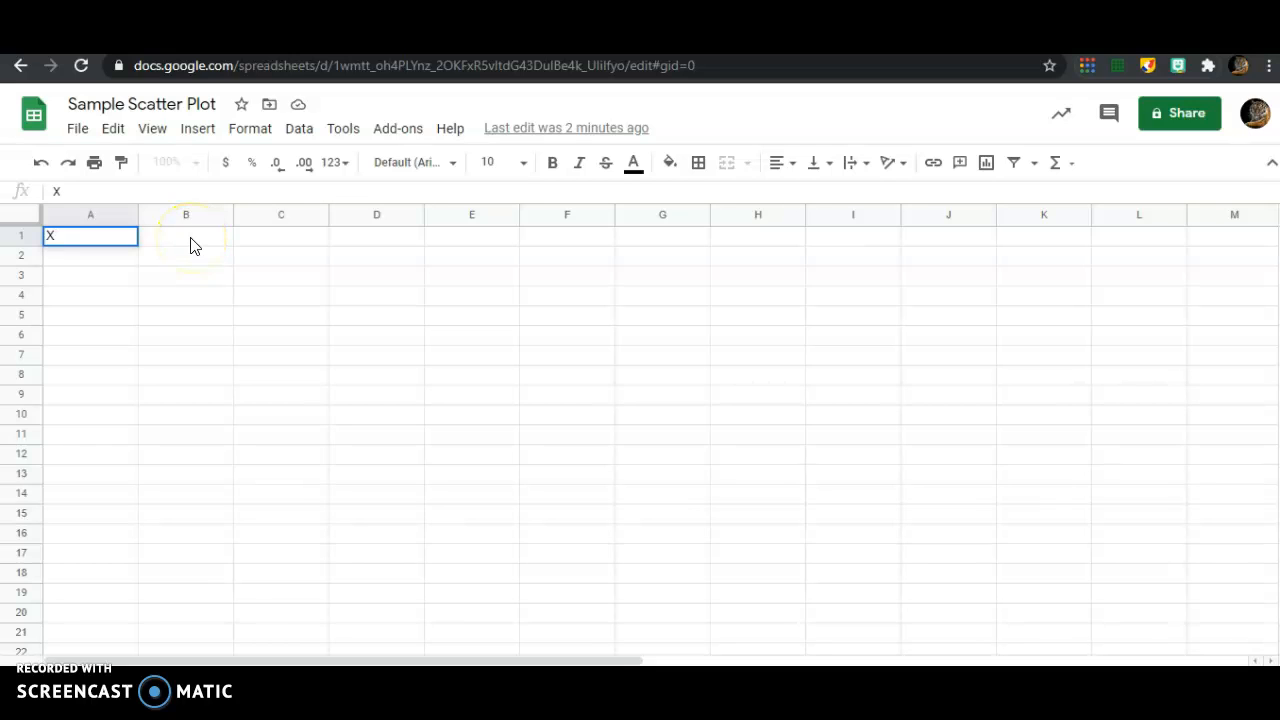
{"action": "left_click", "coordinate": [192, 240]}
{"action": "type", "text": "Y"}
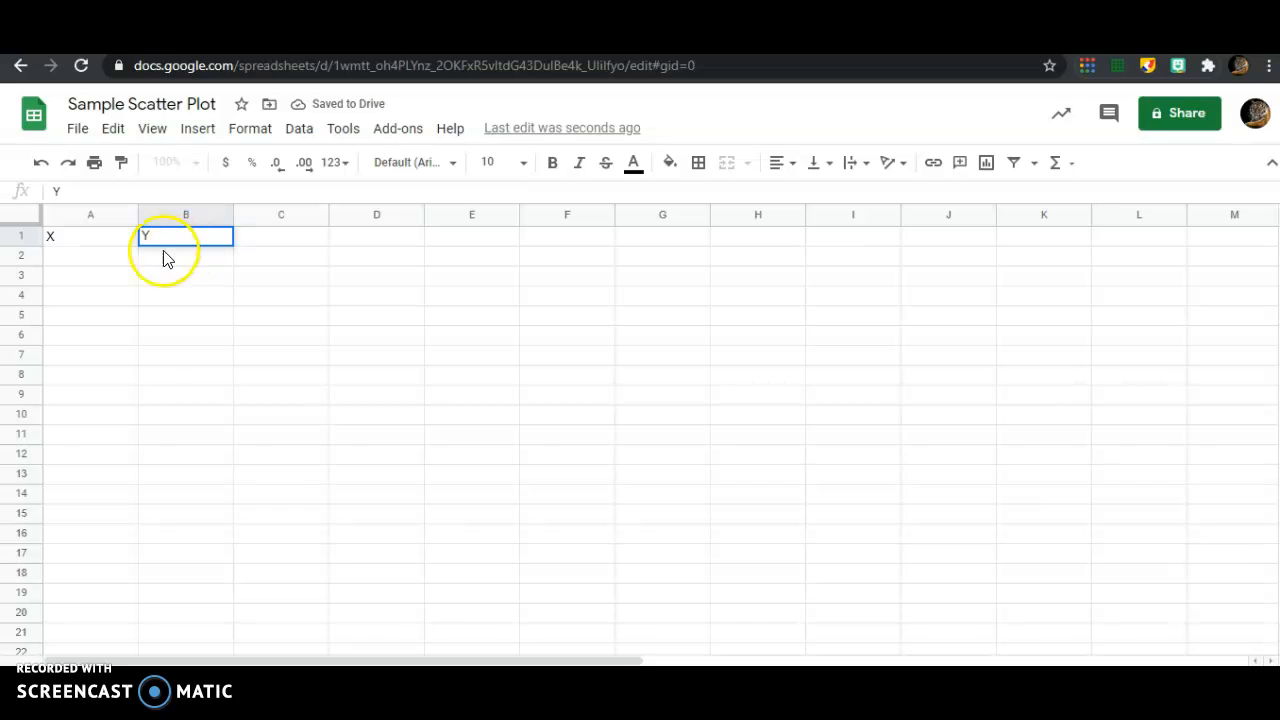
{"action": "left_click", "coordinate": [110, 262]}
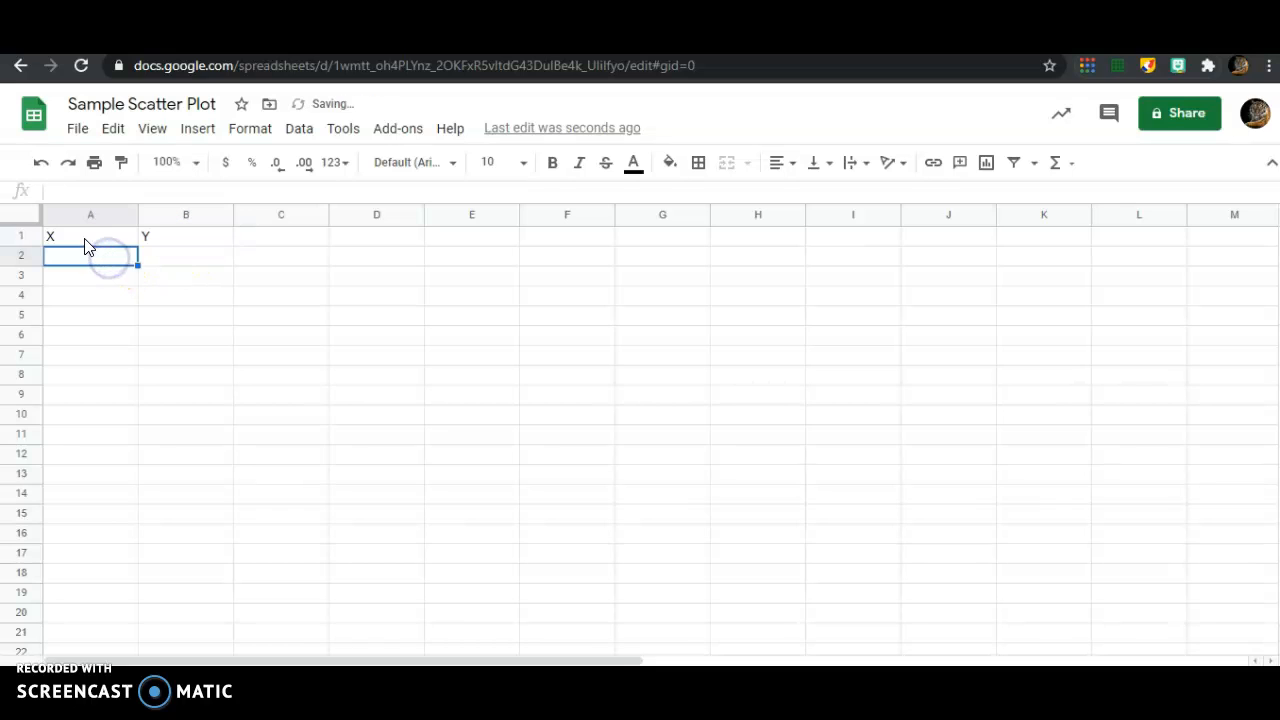
{"action": "left_click", "coordinate": [84, 240]}
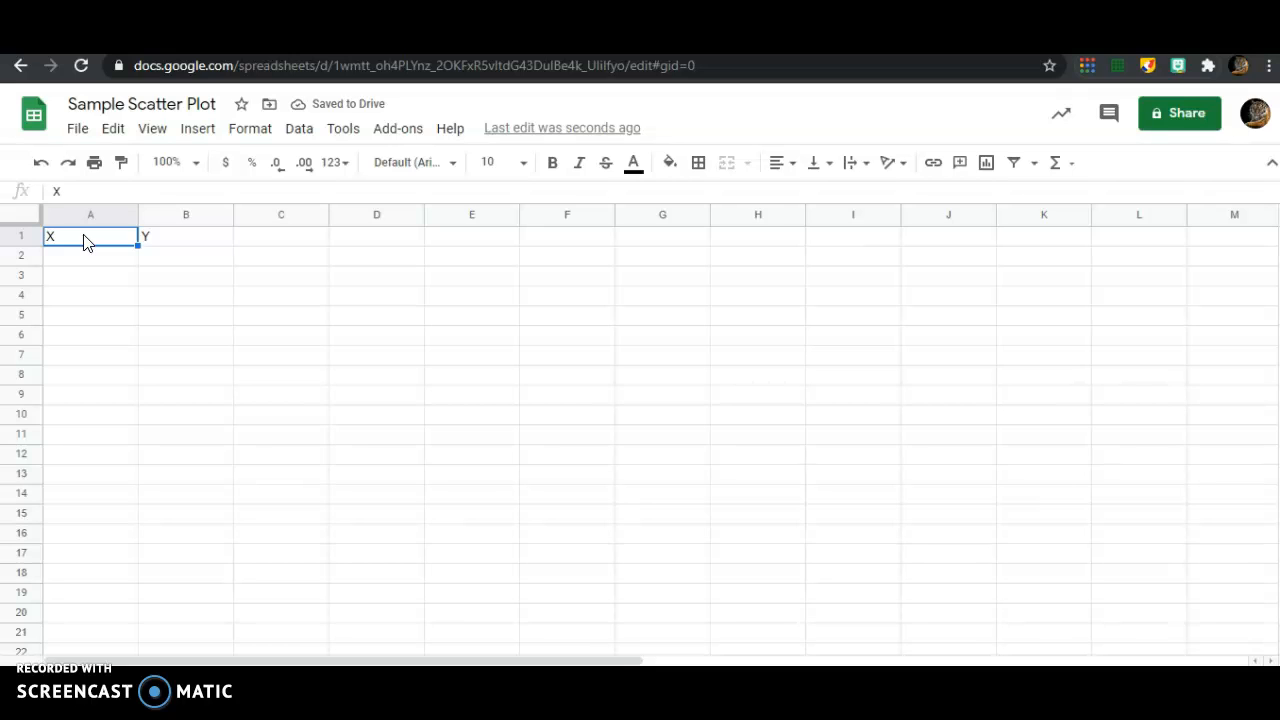
{"action": "left_click", "coordinate": [188, 239]}
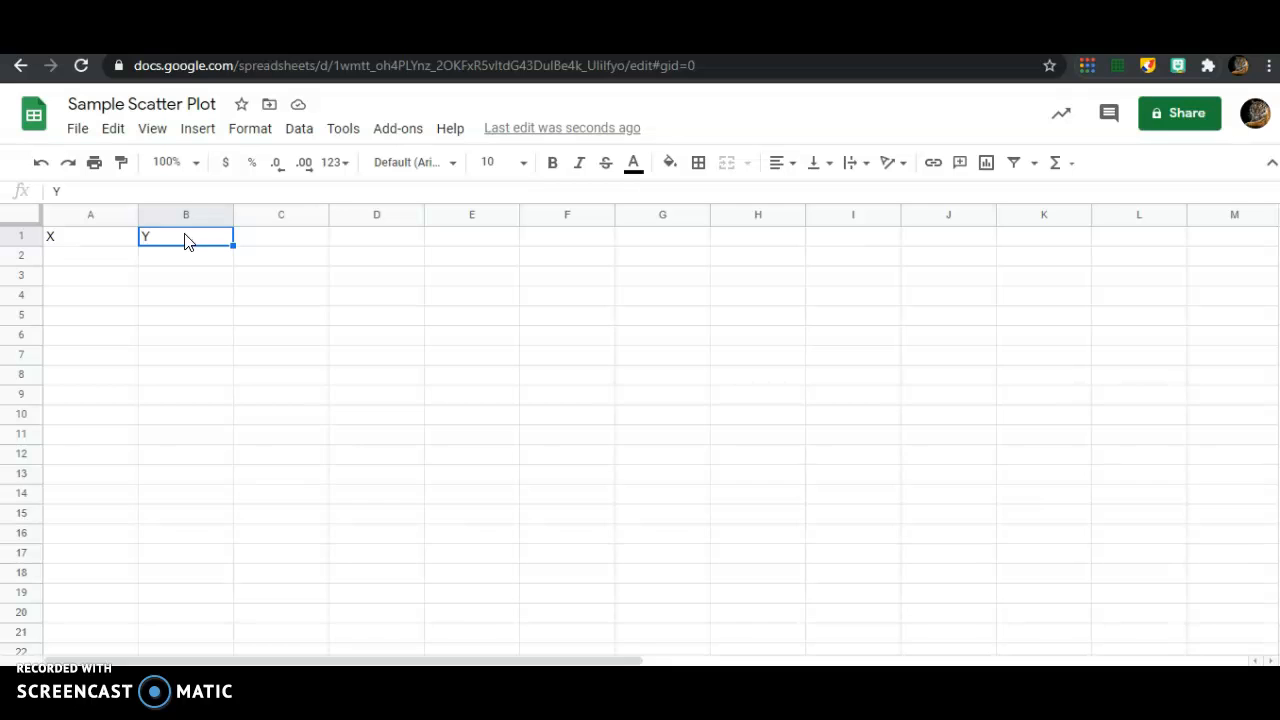
{"action": "left_click", "coordinate": [103, 237]}
{"action": "left_click", "coordinate": [166, 237]}
{"action": "left_click", "coordinate": [103, 237]}
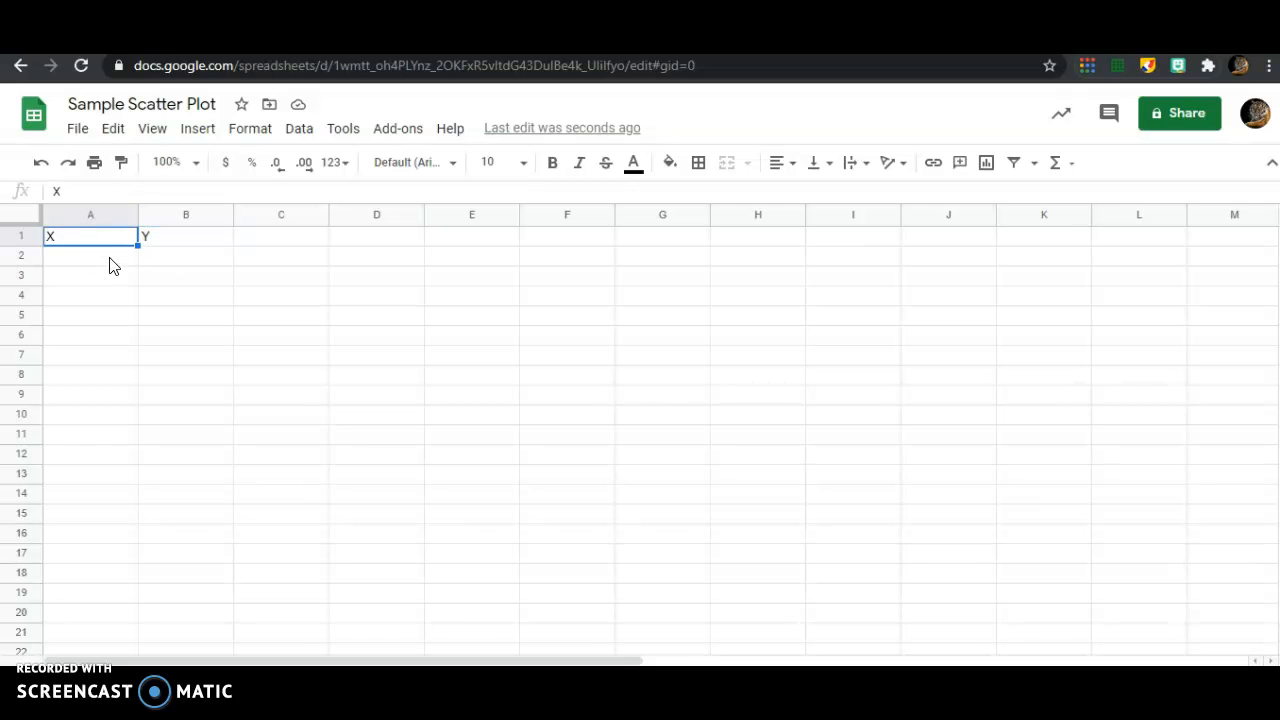
Step: Fill the X column with the whole numbers 1 through 10 in cells A2 to A11
{"action": "left_click", "coordinate": [102, 258]}
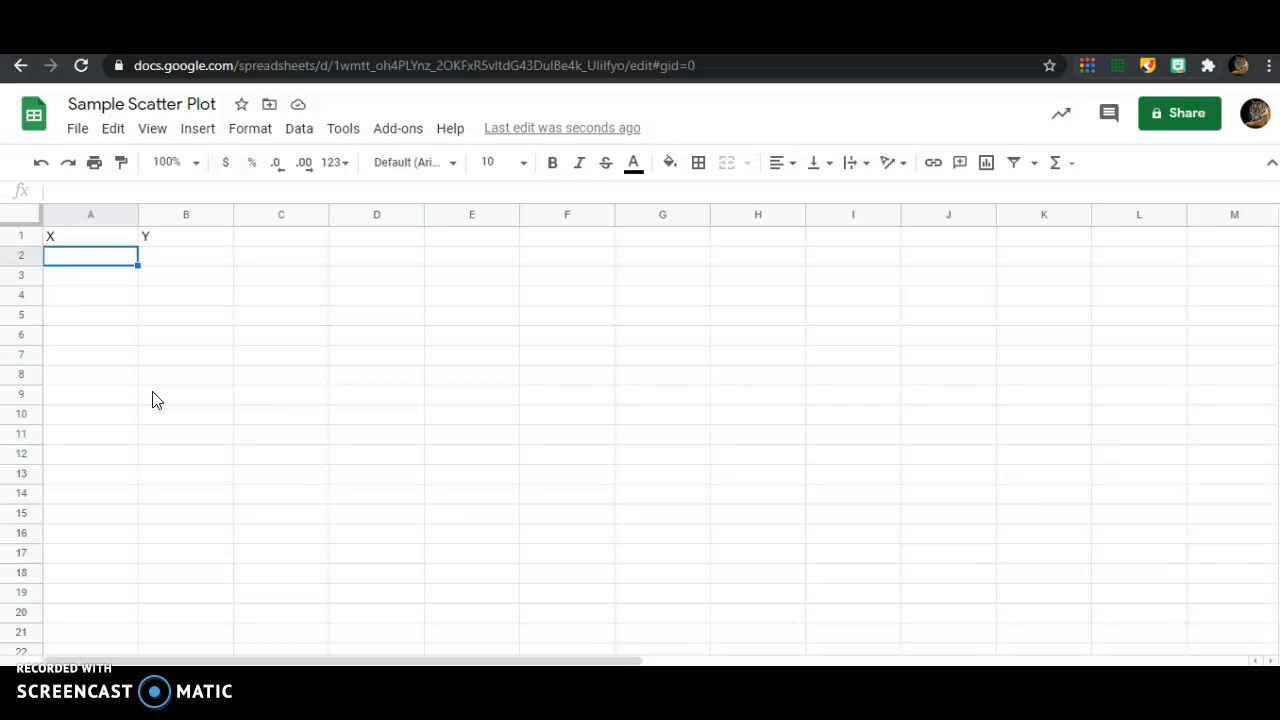
{"action": "type", "text": "1 2 3 4 5 6"}
{"action": "key", "text": "Return"}
{"action": "type", "text": "7"}
{"action": "key", "text": "Return"}
{"action": "type", "text": "8"}
{"action": "key", "text": "Return"}
{"action": "type", "text": "9"}
{"action": "key", "text": "Return"}
{"action": "type", "text": "10"}
{"action": "key", "text": "Return"}
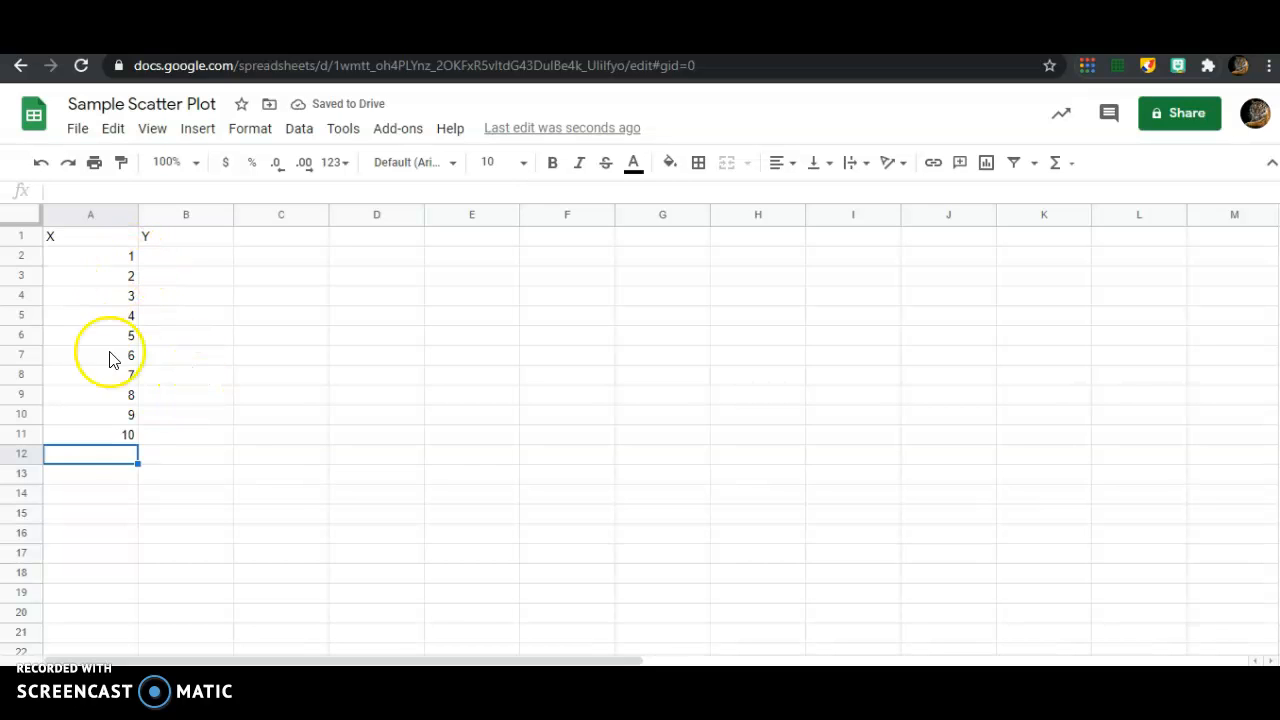
Step: Fill the Y column with the even numbers 2 through 20 in cells B2 to B11
{"action": "left_click", "coordinate": [169, 257]}
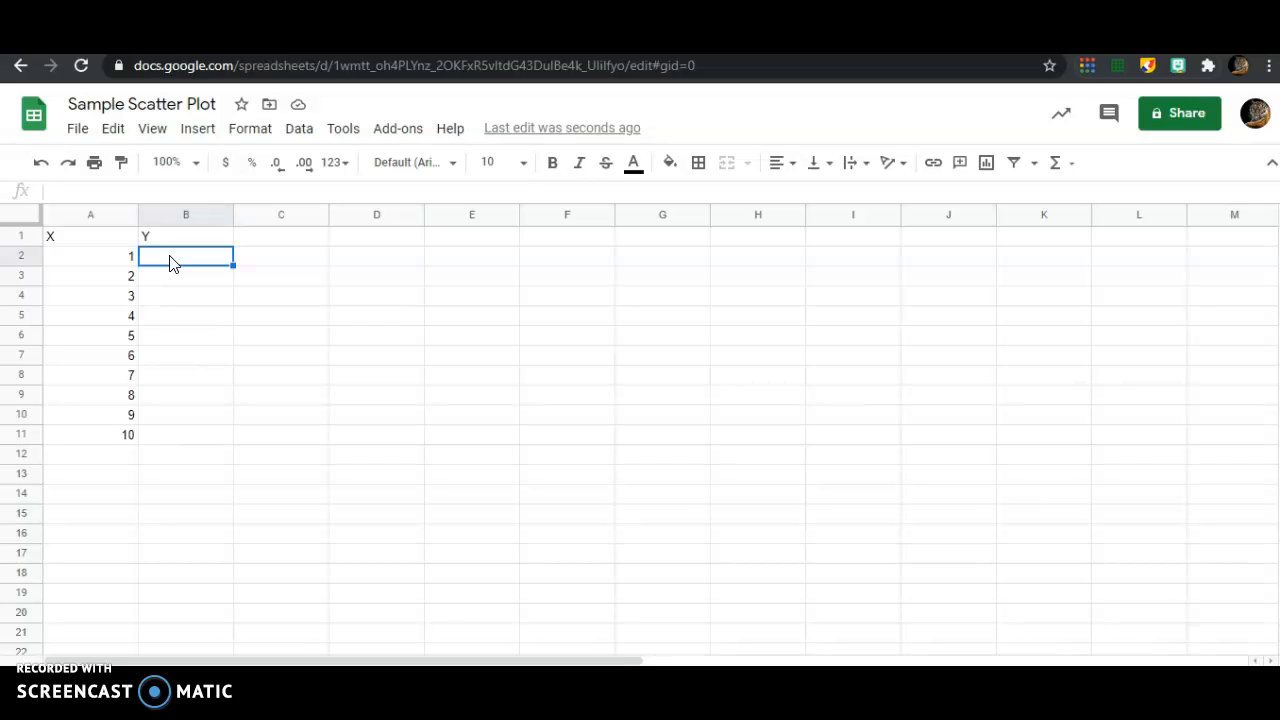
{"action": "type", "text": "2"}
{"action": "key", "text": "Return"}
{"action": "type", "text": "4"}
{"action": "key", "text": "Return"}
{"action": "type", "text": "6"}
{"action": "key", "text": "Return"}
{"action": "type", "text": "8"}
{"action": "key", "text": "Return"}
{"action": "type", "text": "10"}
{"action": "key", "text": "Return"}
{"action": "type", "text": "12"}
{"action": "key", "text": "Return"}
{"action": "type", "text": "14"}
{"action": "key", "text": "Return"}
{"action": "type", "text": "16"}
{"action": "key", "text": "Return"}
{"action": "type", "text": "18"}
{"action": "key", "text": "Return"}
{"action": "type", "text": "10"}
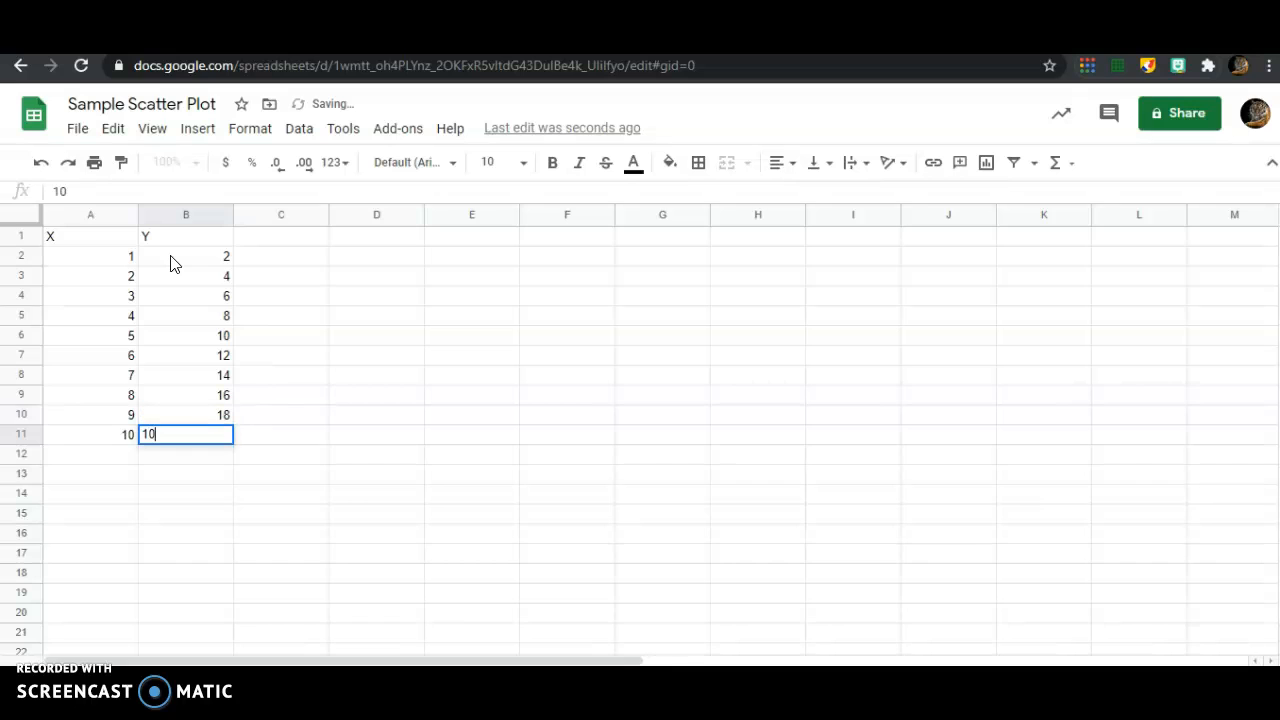
{"action": "type", "text": "0"}
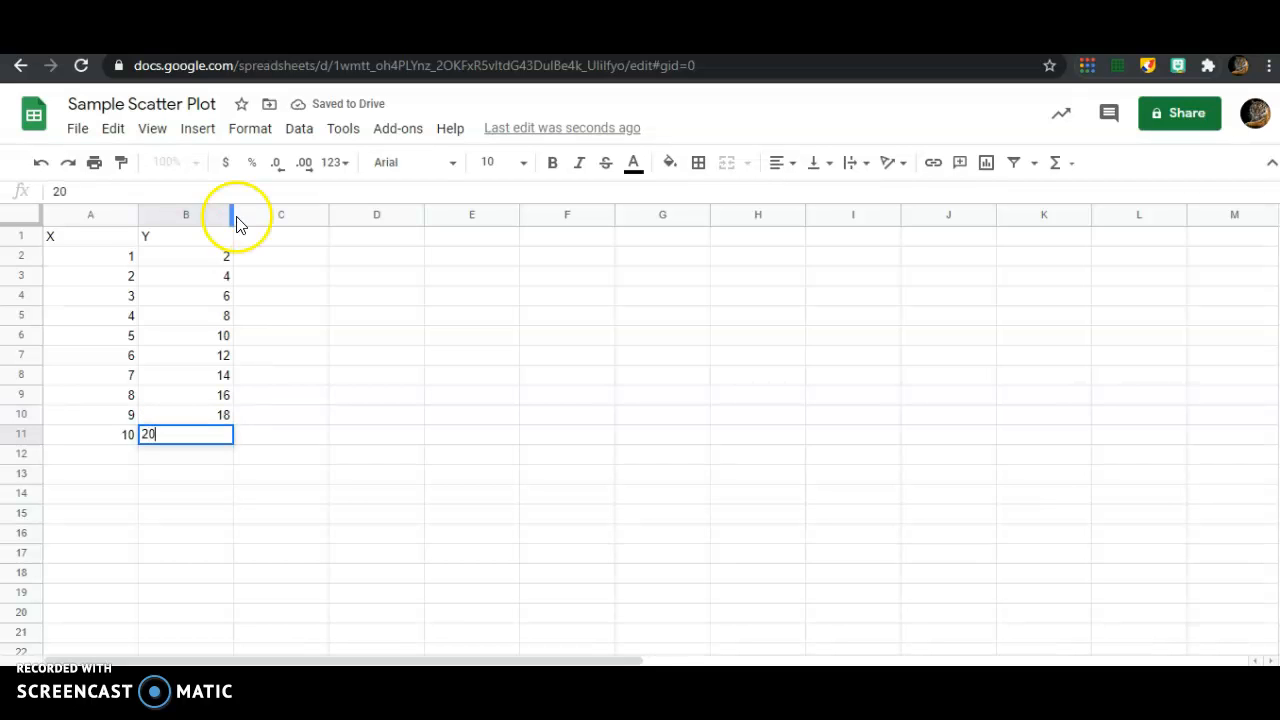
{"action": "left_click", "coordinate": [306, 293]}
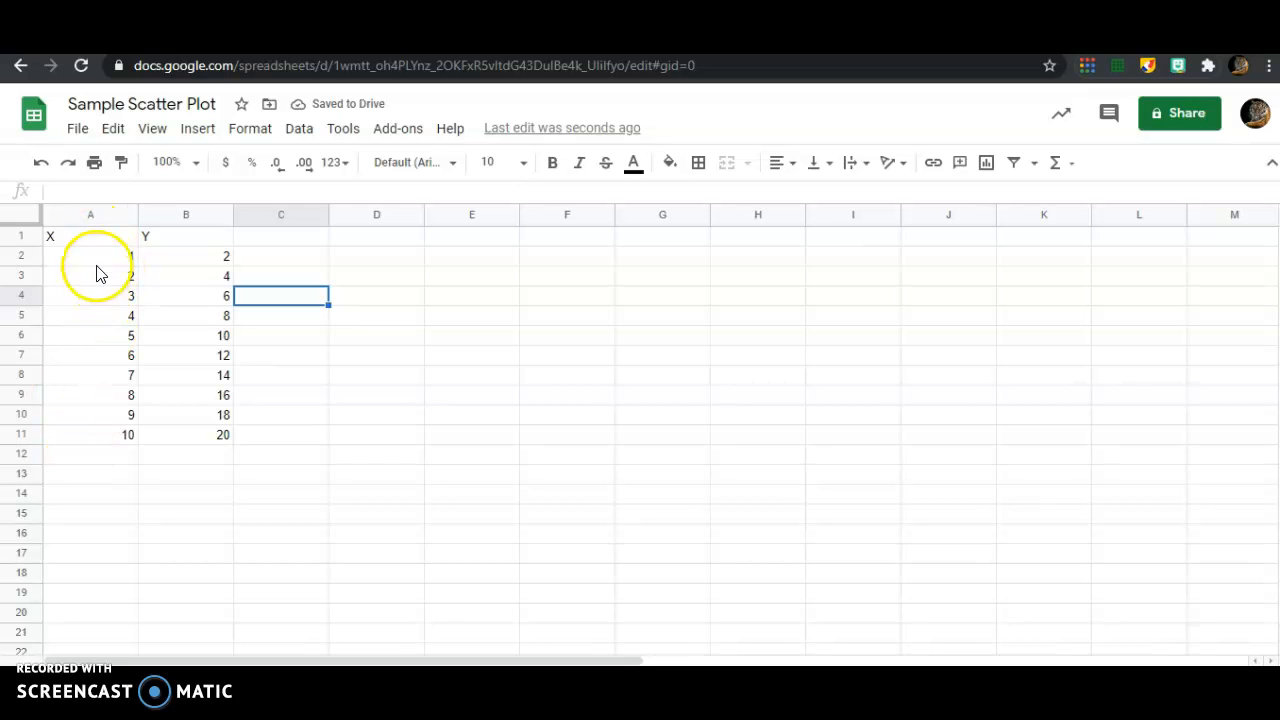
{"action": "left_click_drag", "start_coordinate": [94, 257], "coordinate": [109, 440]}
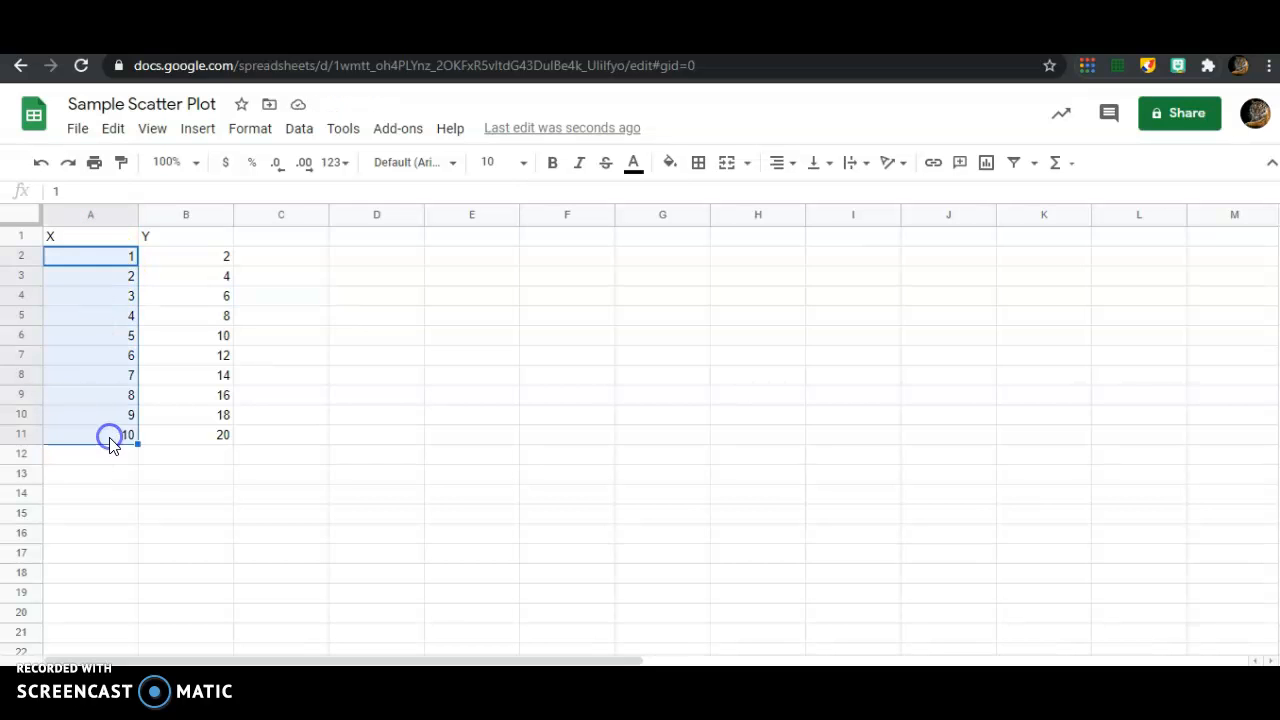
{"action": "left_click_drag", "start_coordinate": [200, 260], "coordinate": [201, 441]}
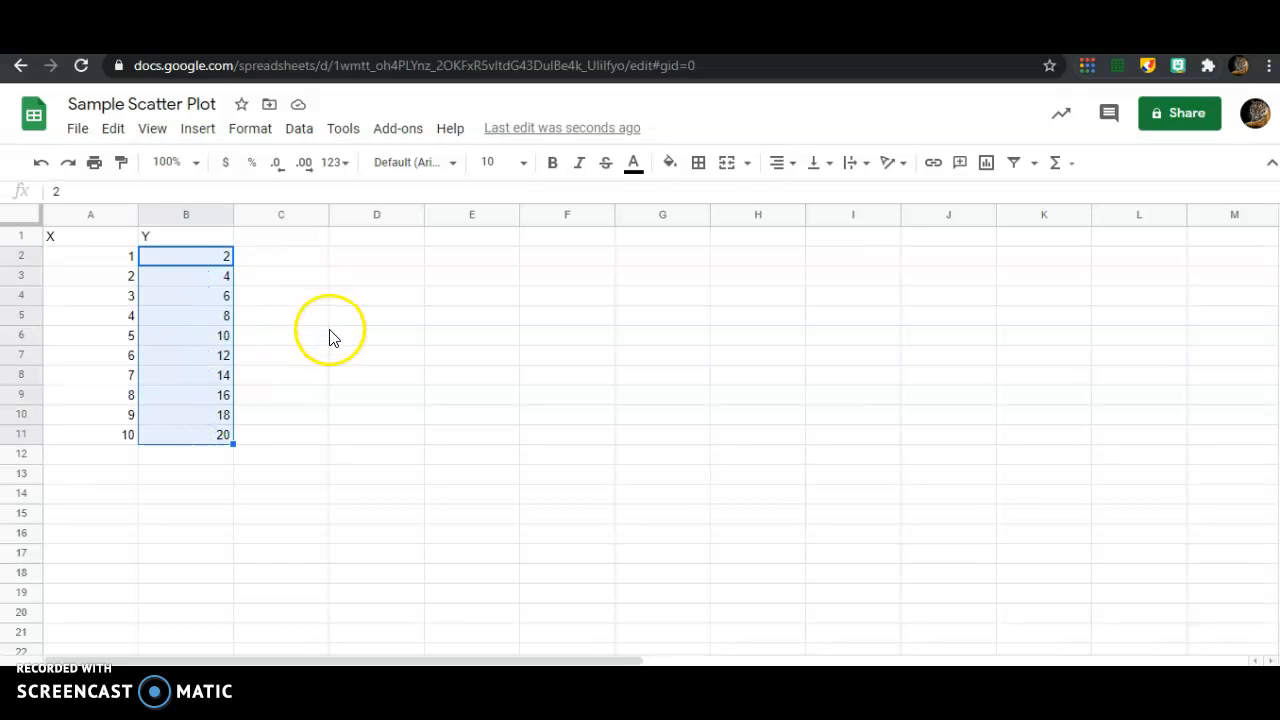
{"action": "left_click", "coordinate": [285, 265]}
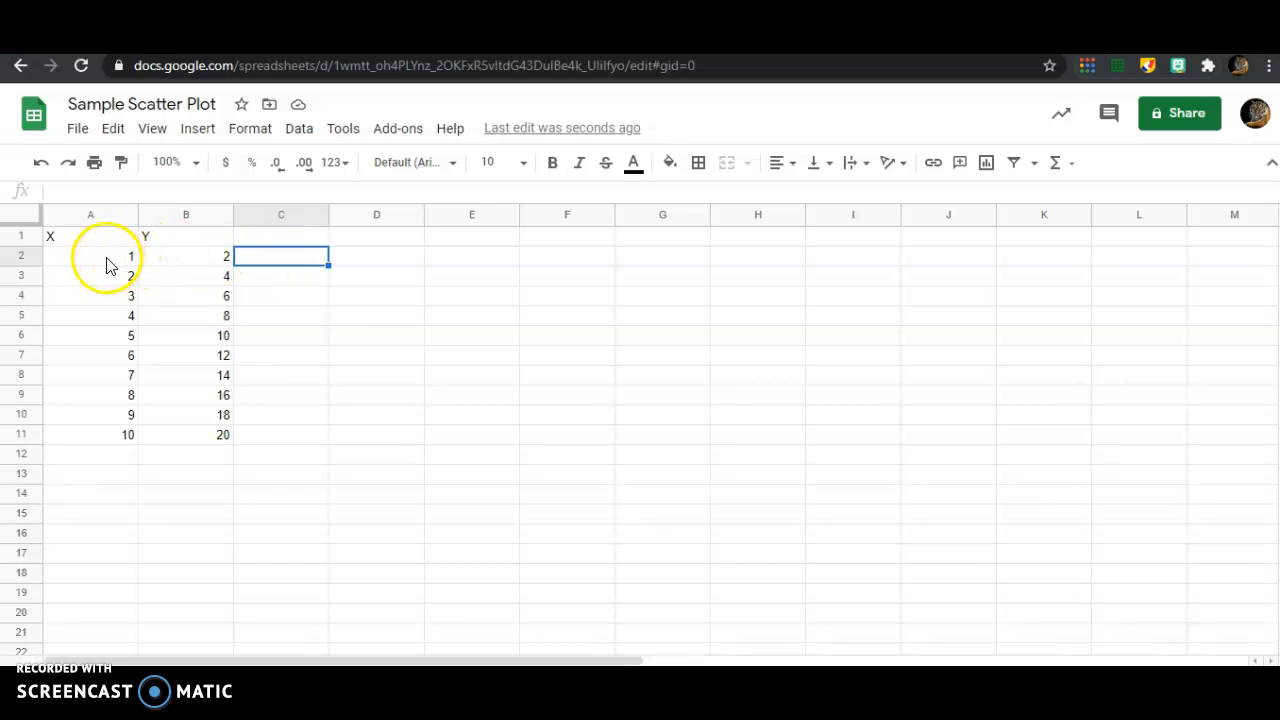
{"action": "left_click_drag", "start_coordinate": [94, 238], "coordinate": [97, 438]}
{"action": "left_click_drag", "start_coordinate": [180, 237], "coordinate": [191, 434]}
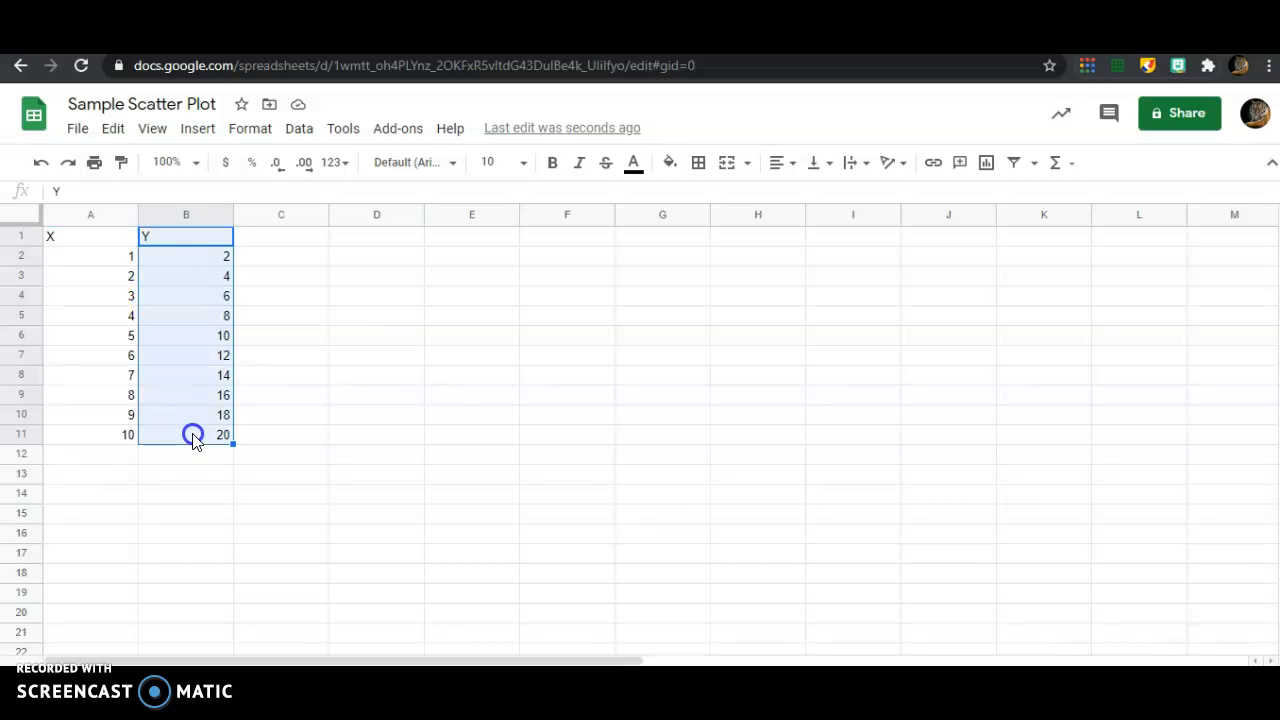
{"action": "left_click", "coordinate": [310, 381]}
Step: Insert a scatter chart from the data in A1:B11 and move it clear of the X and Y columns
{"action": "left_click_drag", "start_coordinate": [74, 240], "coordinate": [210, 447]}
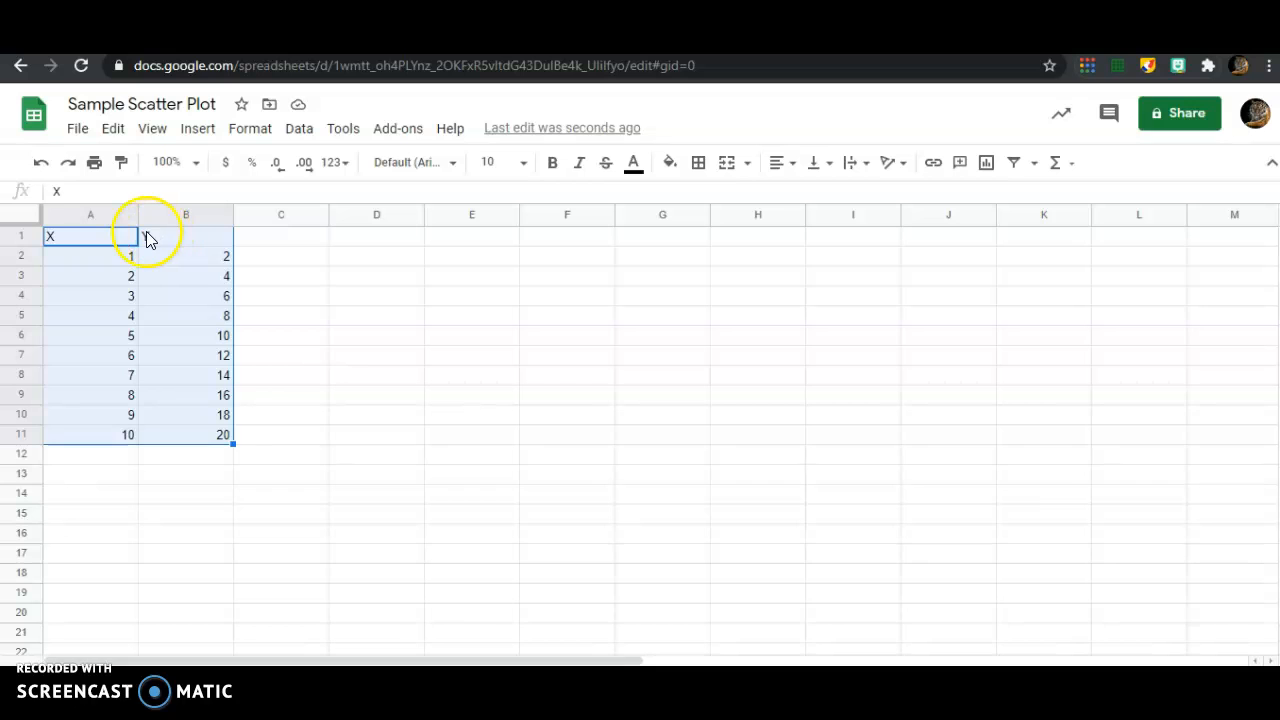
{"action": "left_click", "coordinate": [199, 131]}
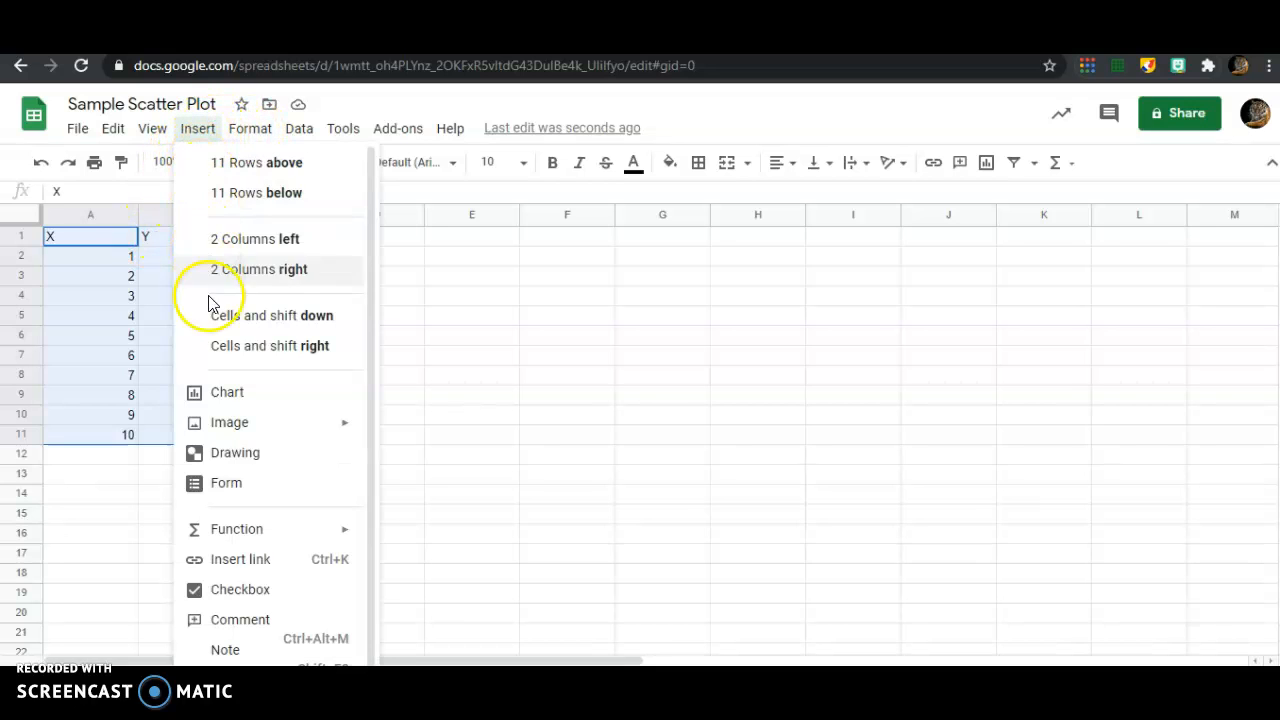
{"action": "left_click", "coordinate": [230, 395]}
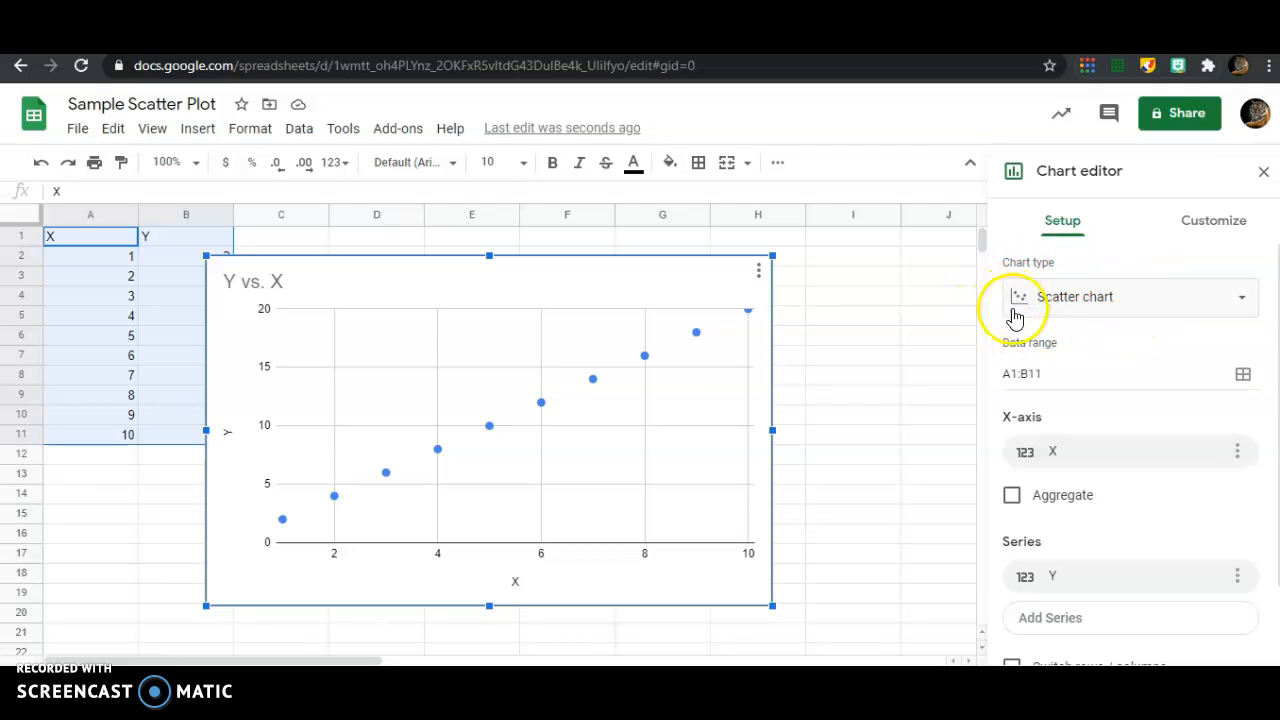
{"action": "left_click", "coordinate": [1129, 300]}
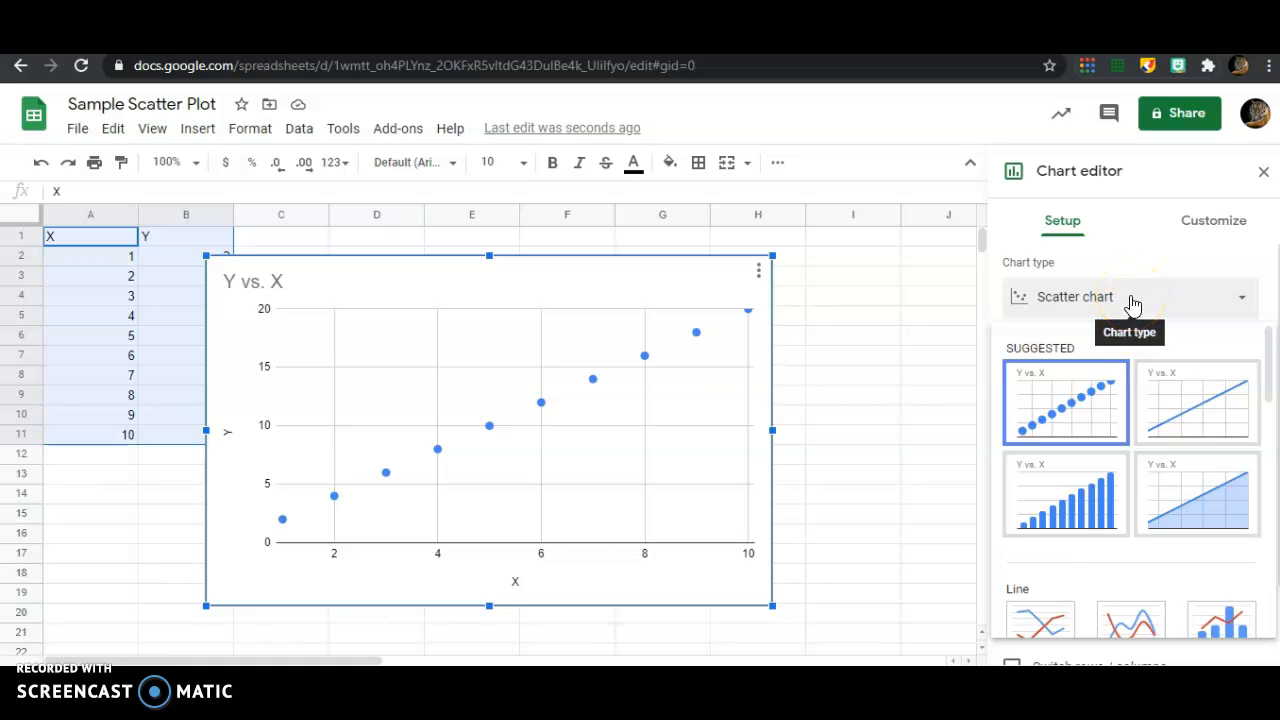
{"action": "left_click", "coordinate": [1131, 303]}
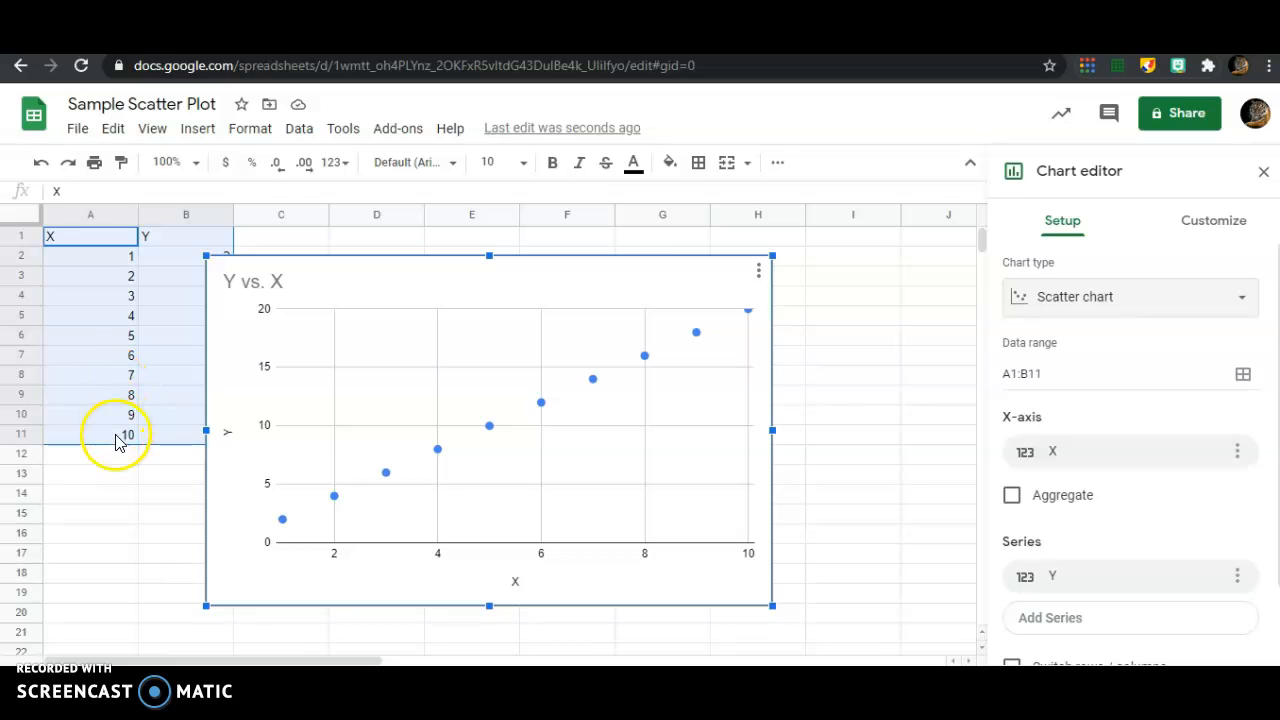
{"action": "left_click_drag", "start_coordinate": [412, 280], "coordinate": [499, 281]}
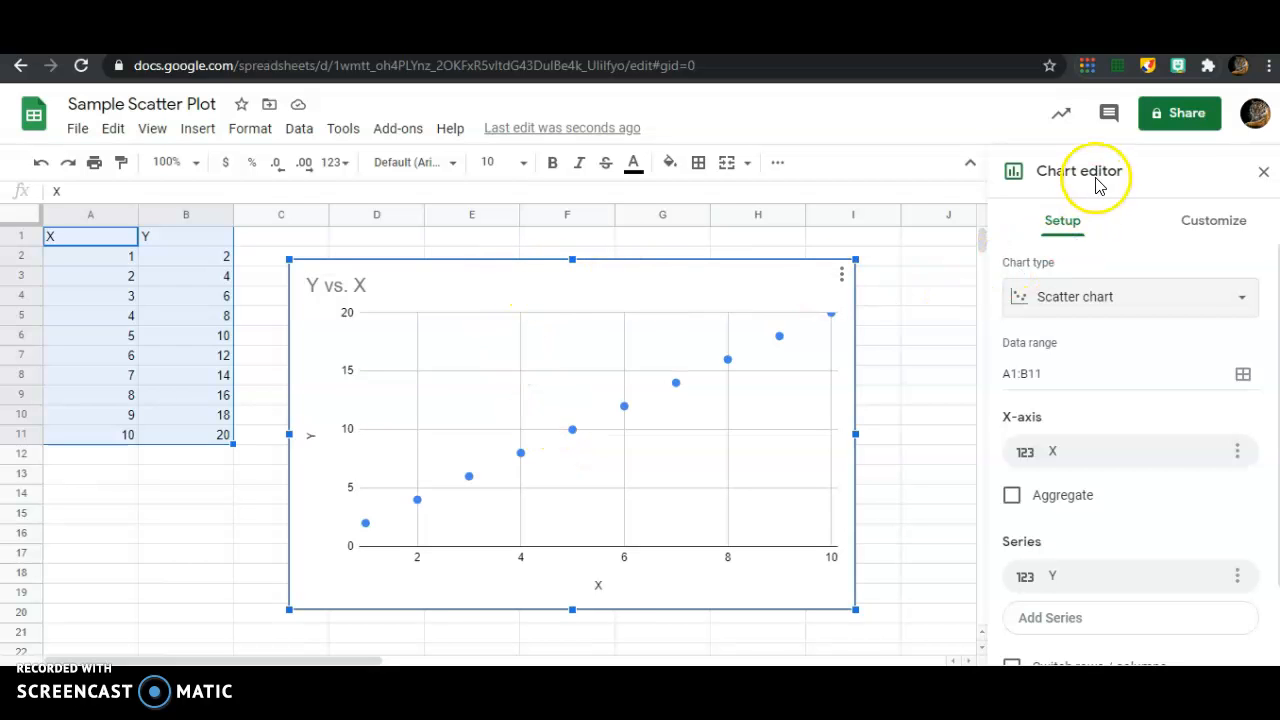
Step: Set the chart title to "Sample Chemistry Scatter Plot"
{"action": "left_click", "coordinate": [1216, 225]}
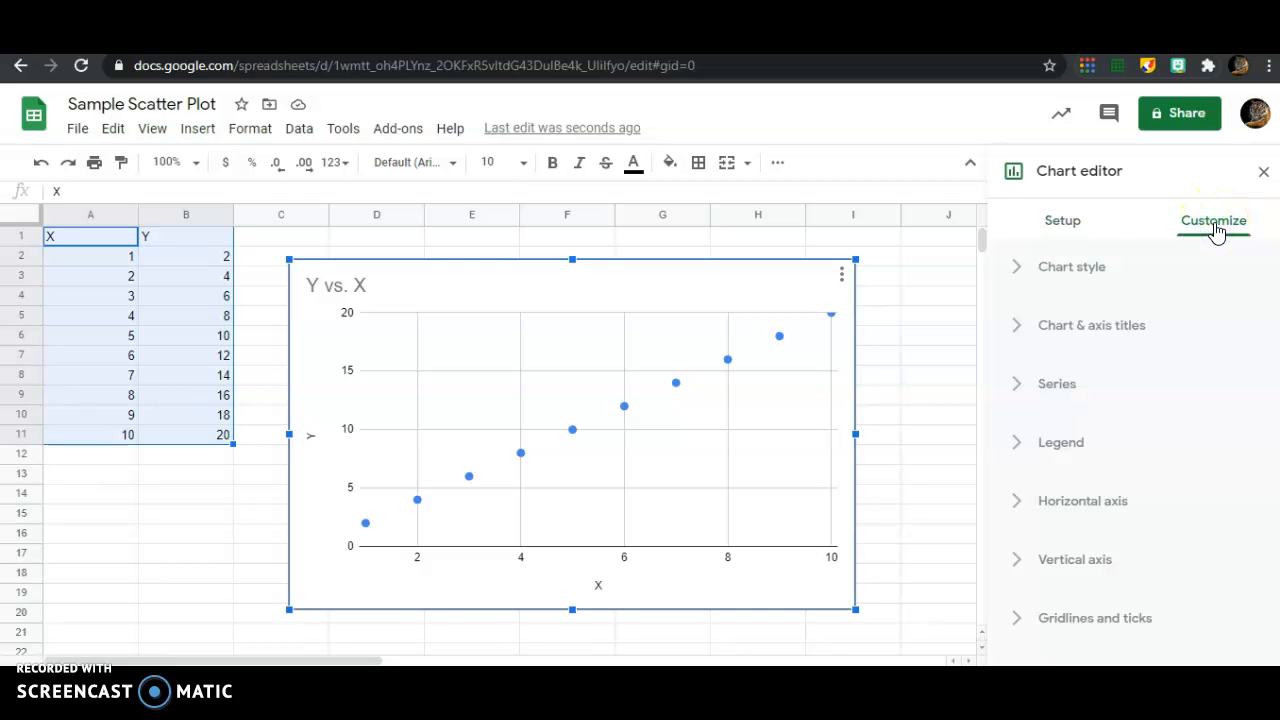
{"action": "left_click", "coordinate": [1091, 326]}
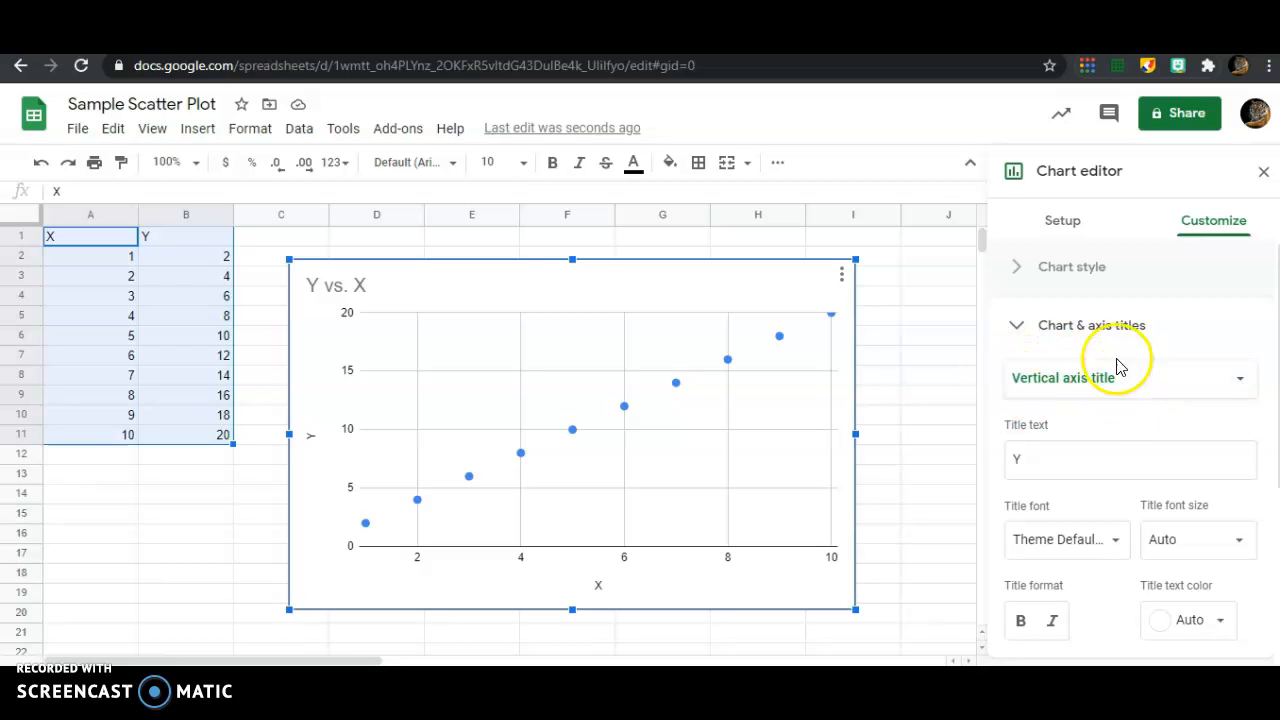
{"action": "left_click", "coordinate": [1068, 382]}
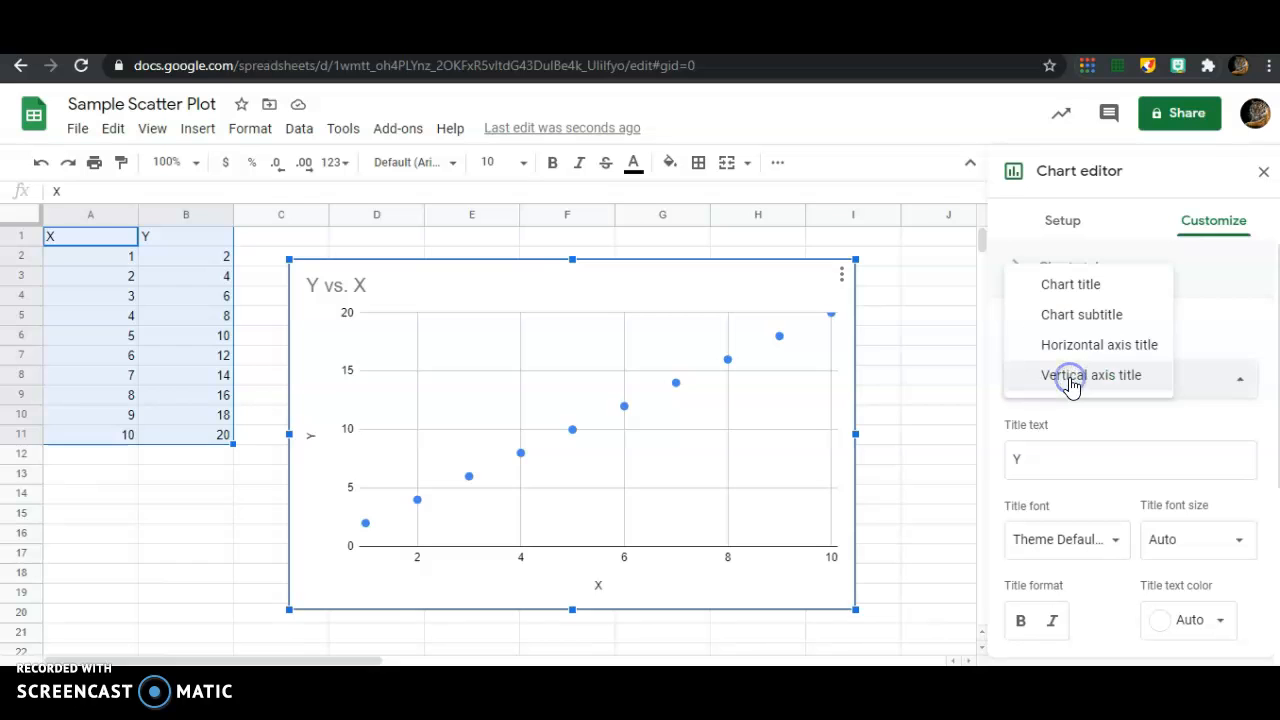
{"action": "left_click", "coordinate": [1071, 286]}
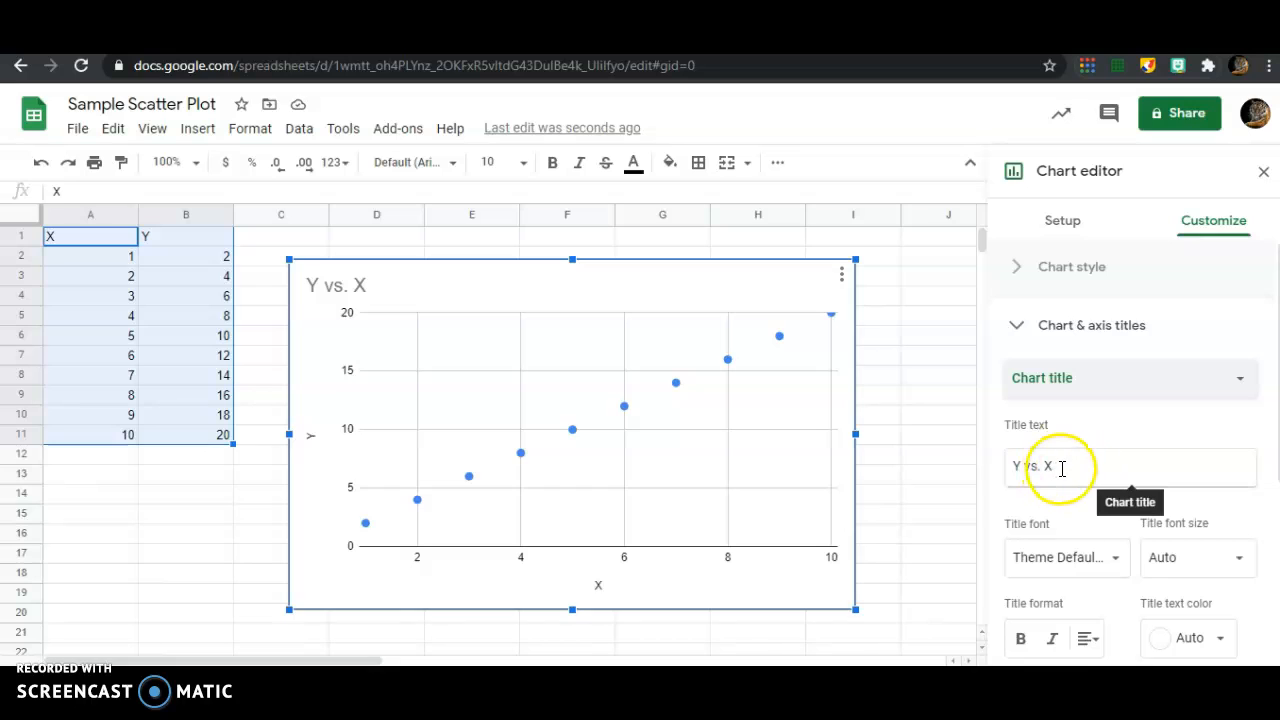
{"action": "left_click_drag", "start_coordinate": [1055, 466], "coordinate": [1012, 467]}
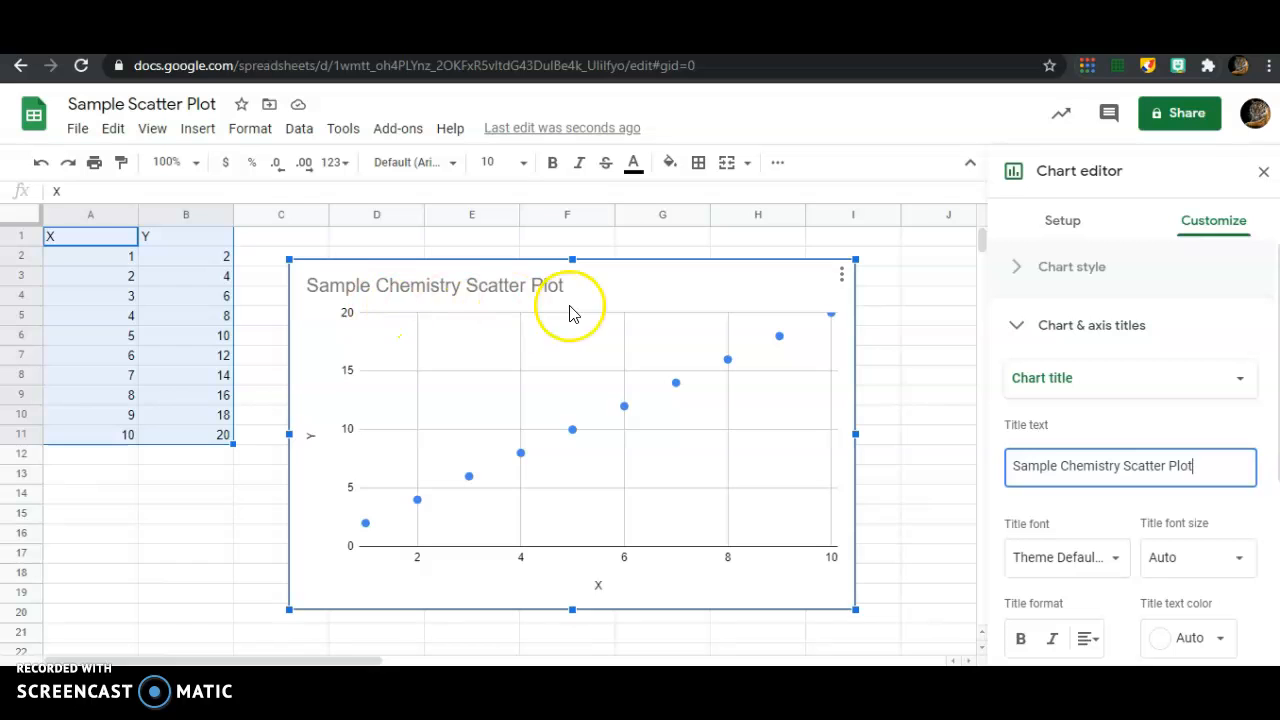
Step: Set the chart's horizontal axis title to "Independent Variable" and close the chart editor
{"action": "left_click", "coordinate": [1088, 386]}
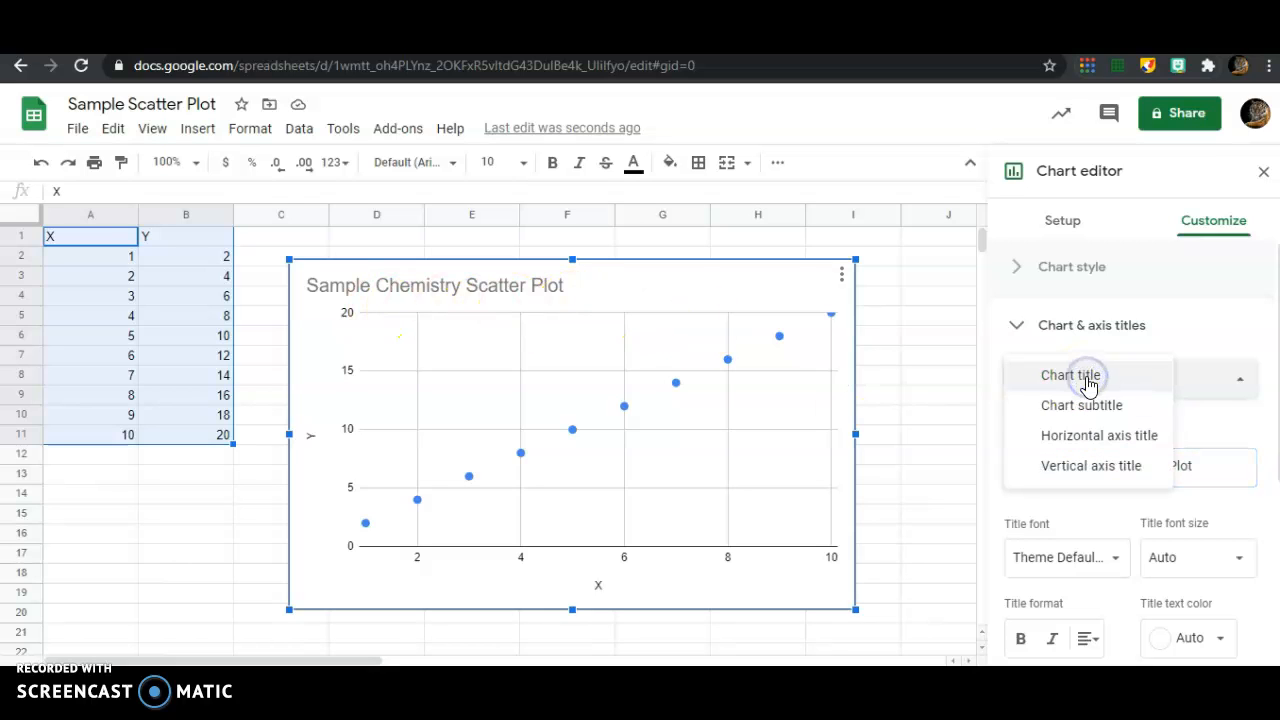
{"action": "left_click", "coordinate": [1089, 442]}
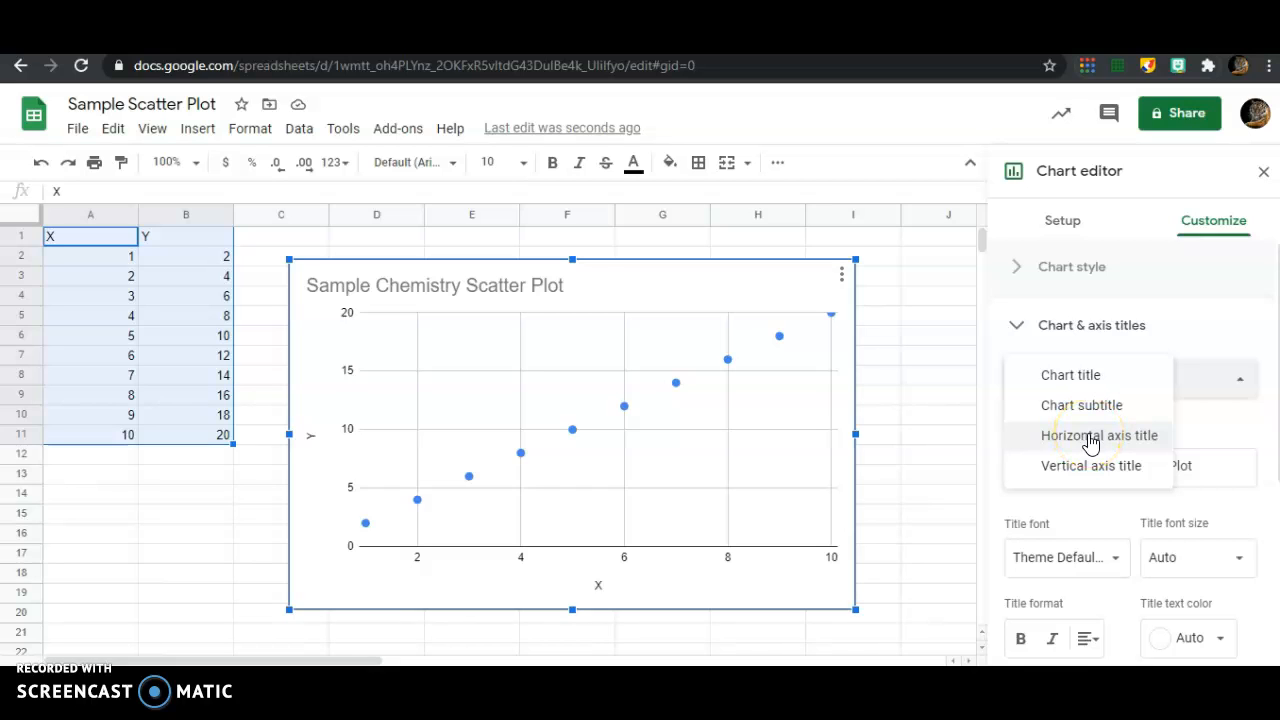
{"action": "left_click", "coordinate": [1089, 440]}
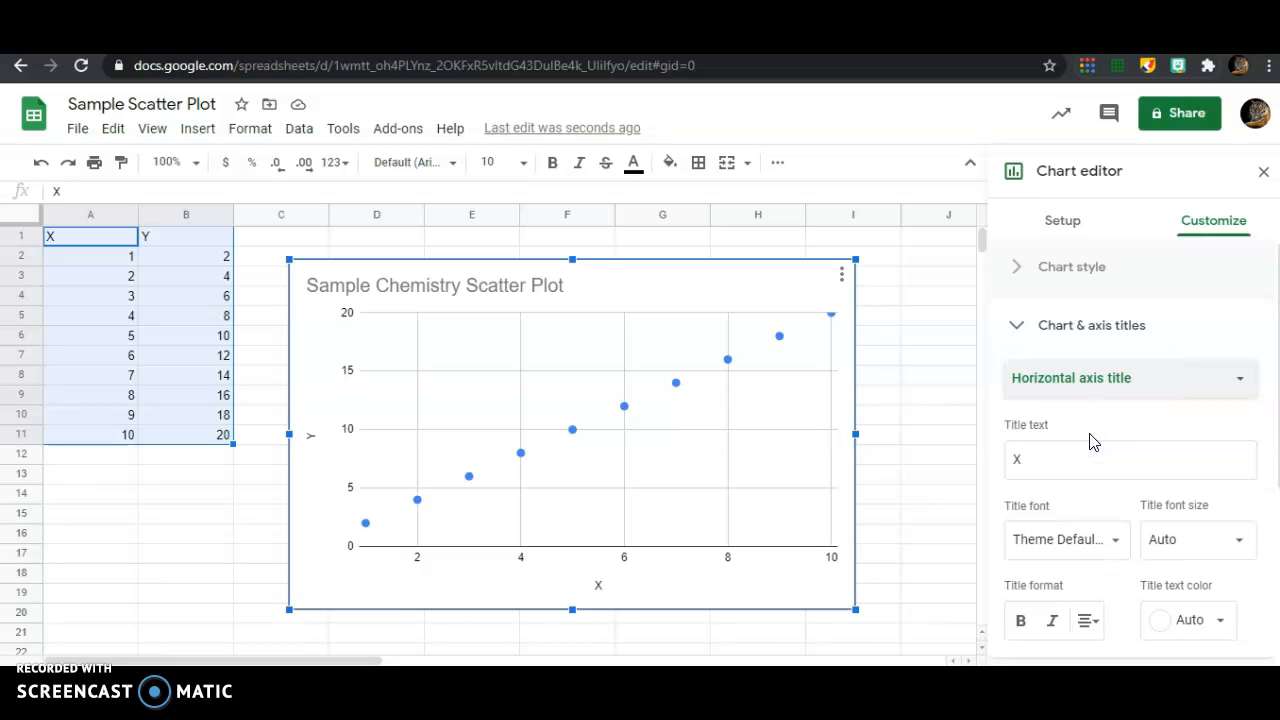
{"action": "double_click", "coordinate": [1018, 460]}
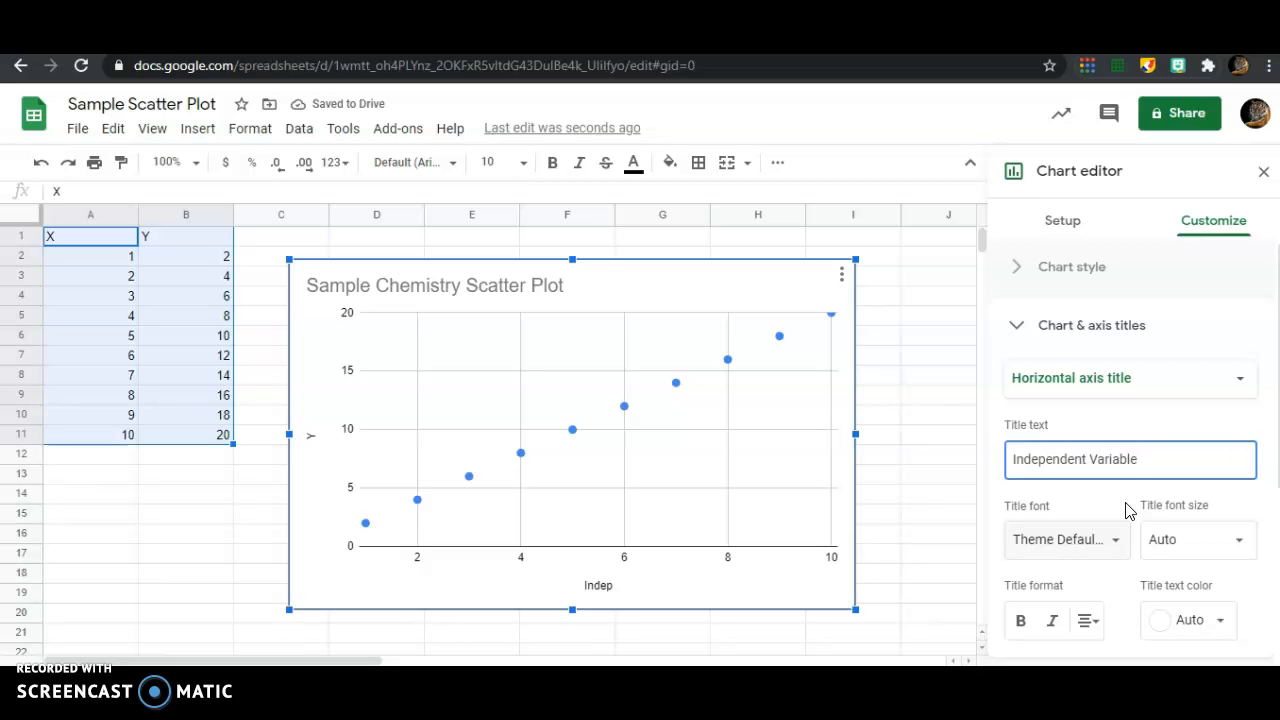
{"action": "left_click", "coordinate": [913, 450]}
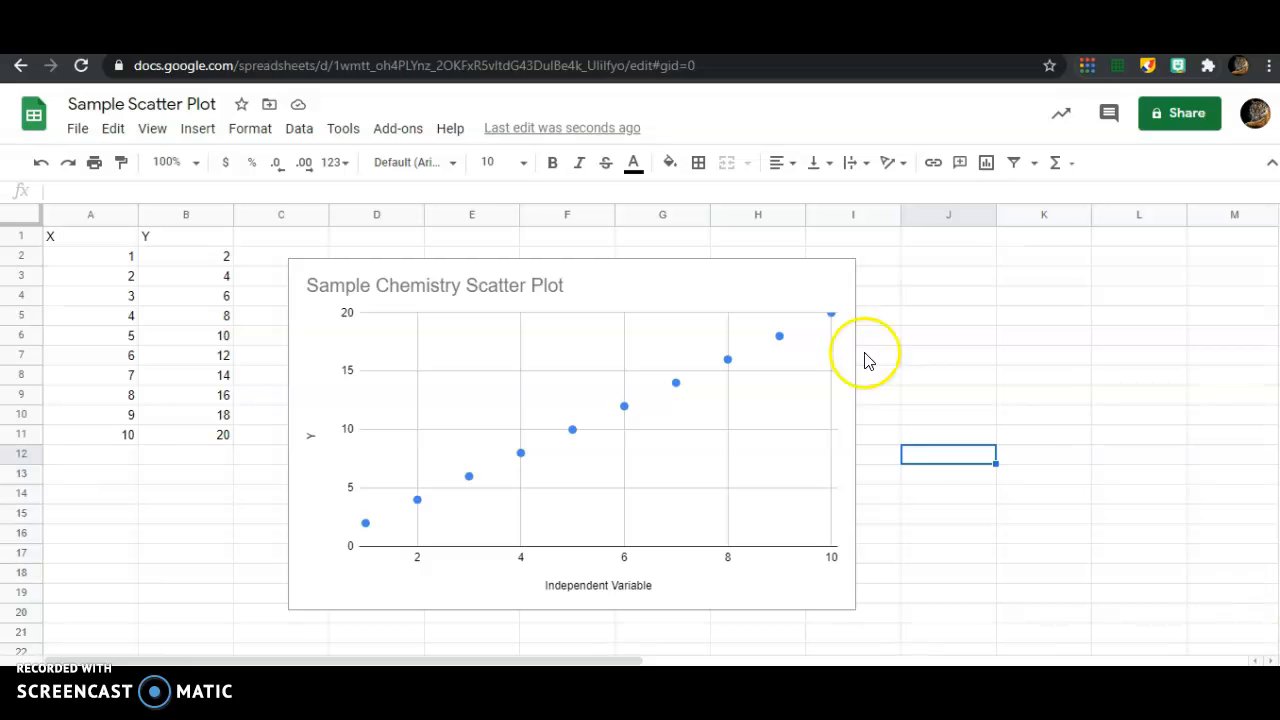
Step: Add the unit to the chart's horizontal axis title so it reads "Independent Variable (cm)"
{"action": "double_click", "coordinate": [641, 286]}
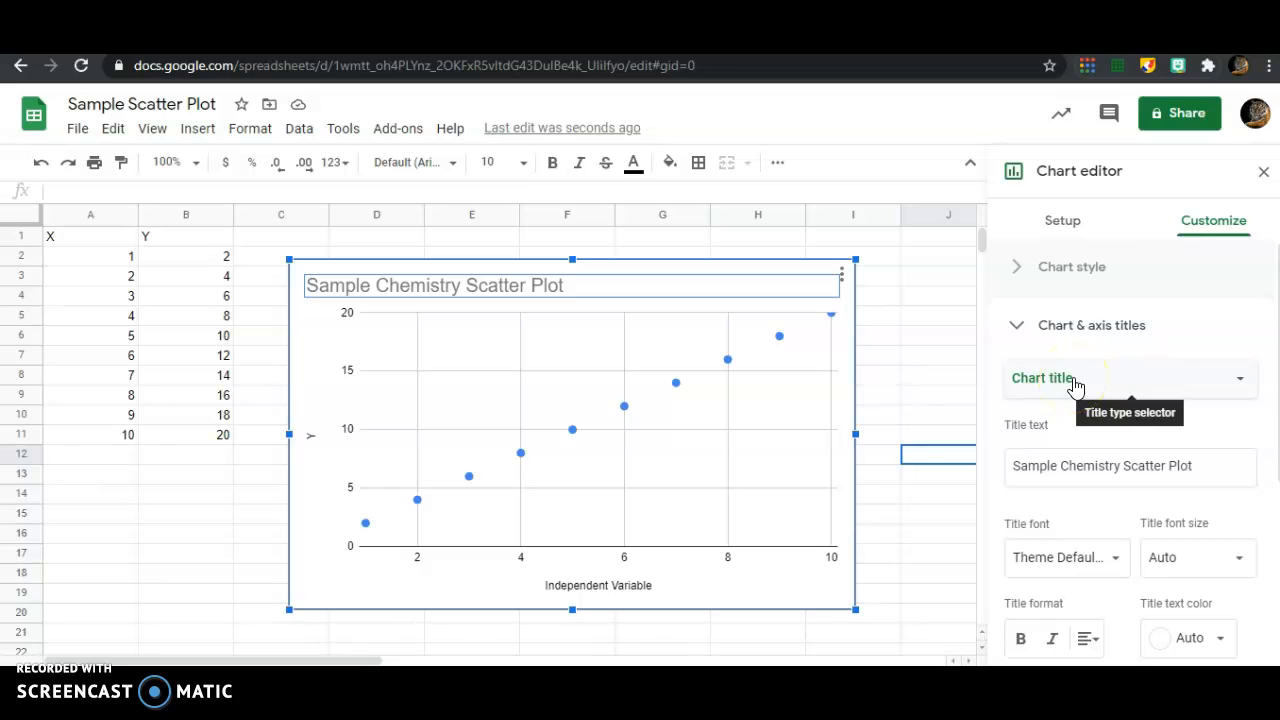
{"action": "left_click", "coordinate": [1210, 467]}
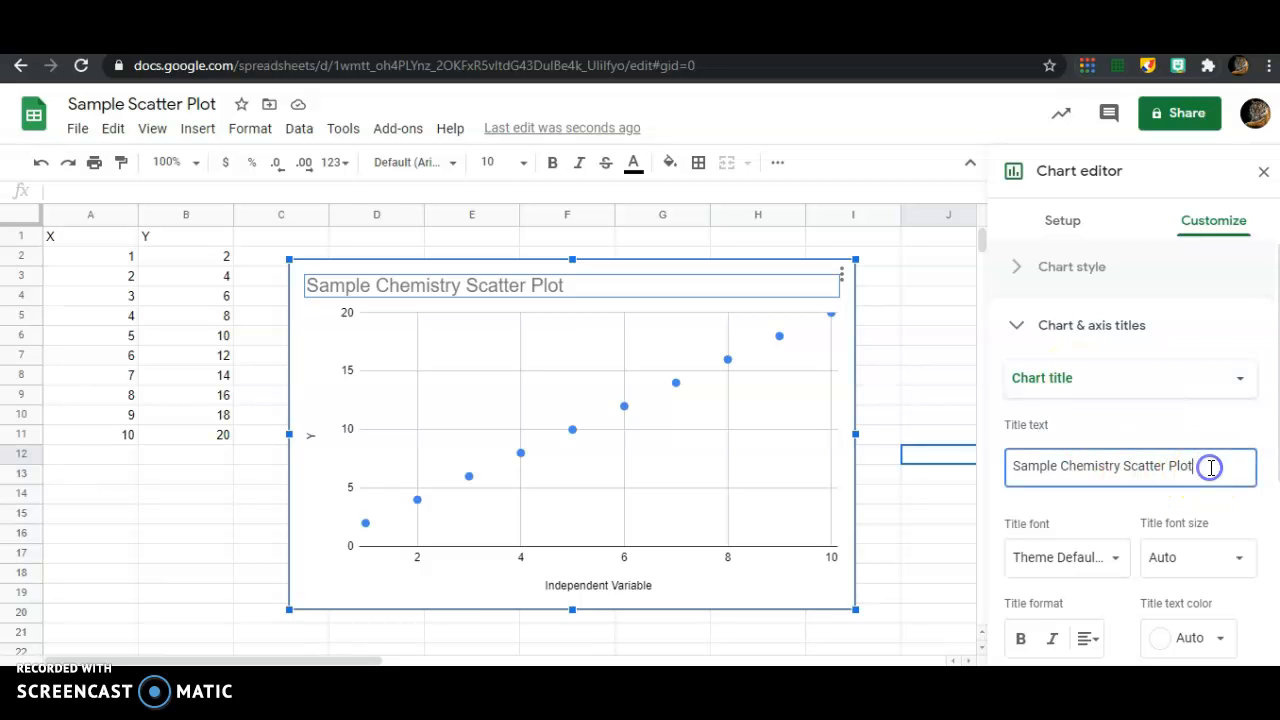
{"action": "left_click", "coordinate": [1086, 376]}
{"action": "left_click", "coordinate": [1088, 438]}
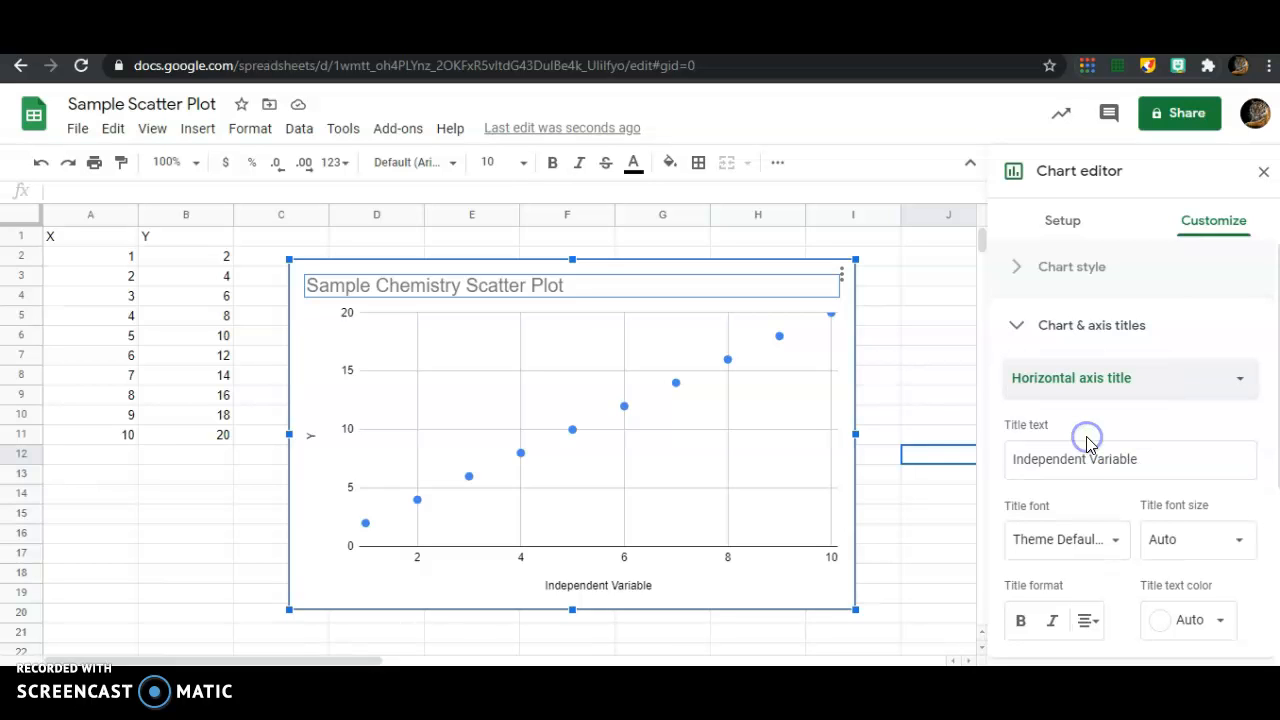
{"action": "left_click", "coordinate": [1152, 460]}
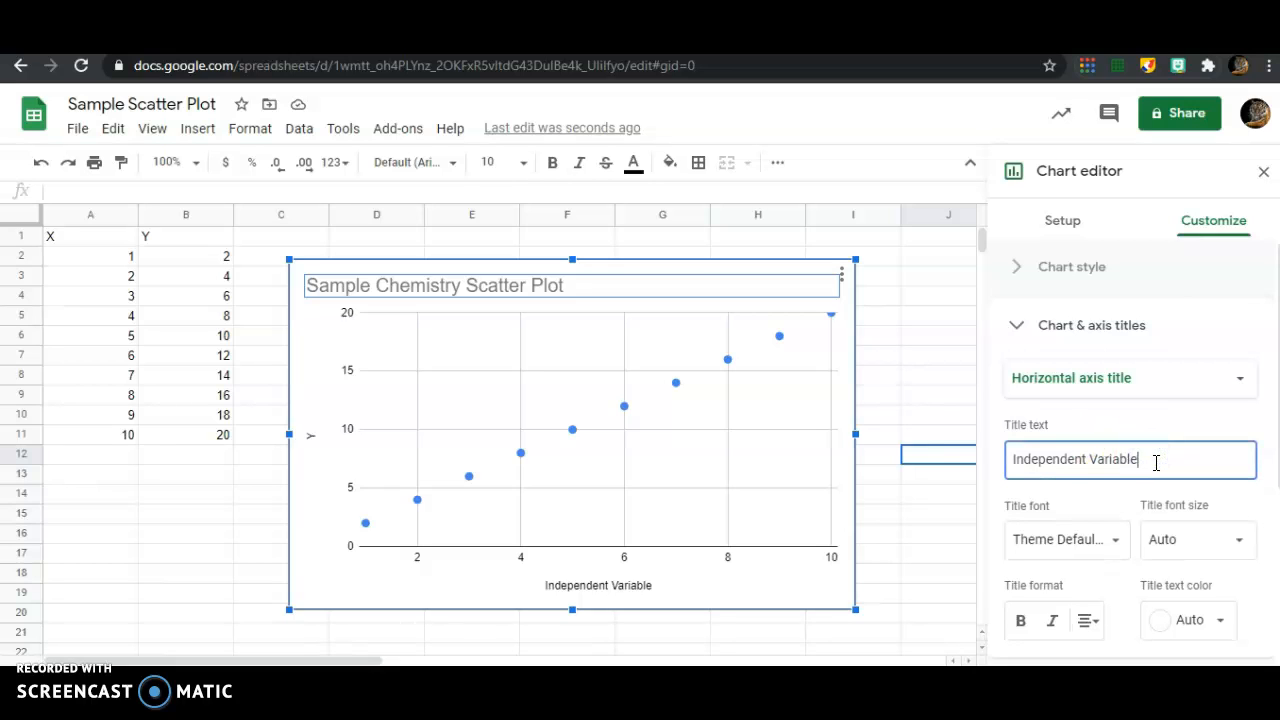
{"action": "type", "text": "(cm"}
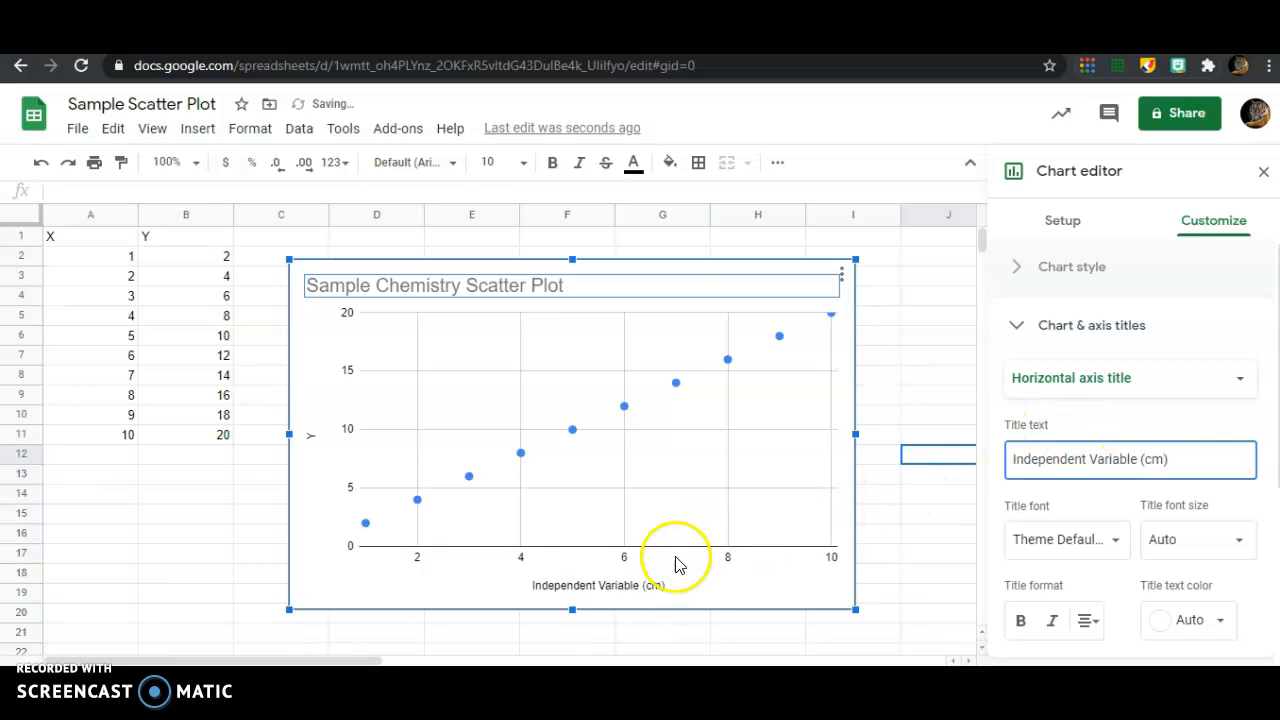
Step: Set the chart's vertical axis title to "Dependent Variable (ft)" and close the chart editor
{"action": "left_click", "coordinate": [1076, 382]}
{"action": "left_click", "coordinate": [1094, 406]}
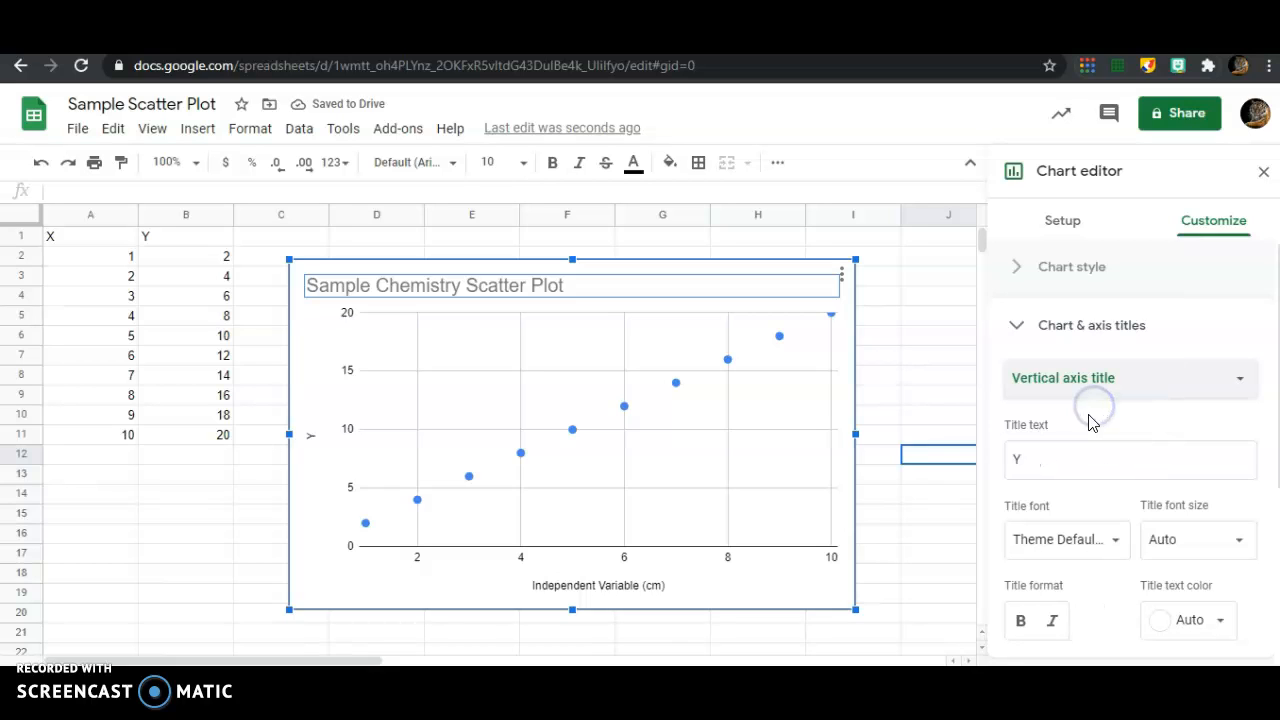
{"action": "left_click", "coordinate": [1013, 462]}
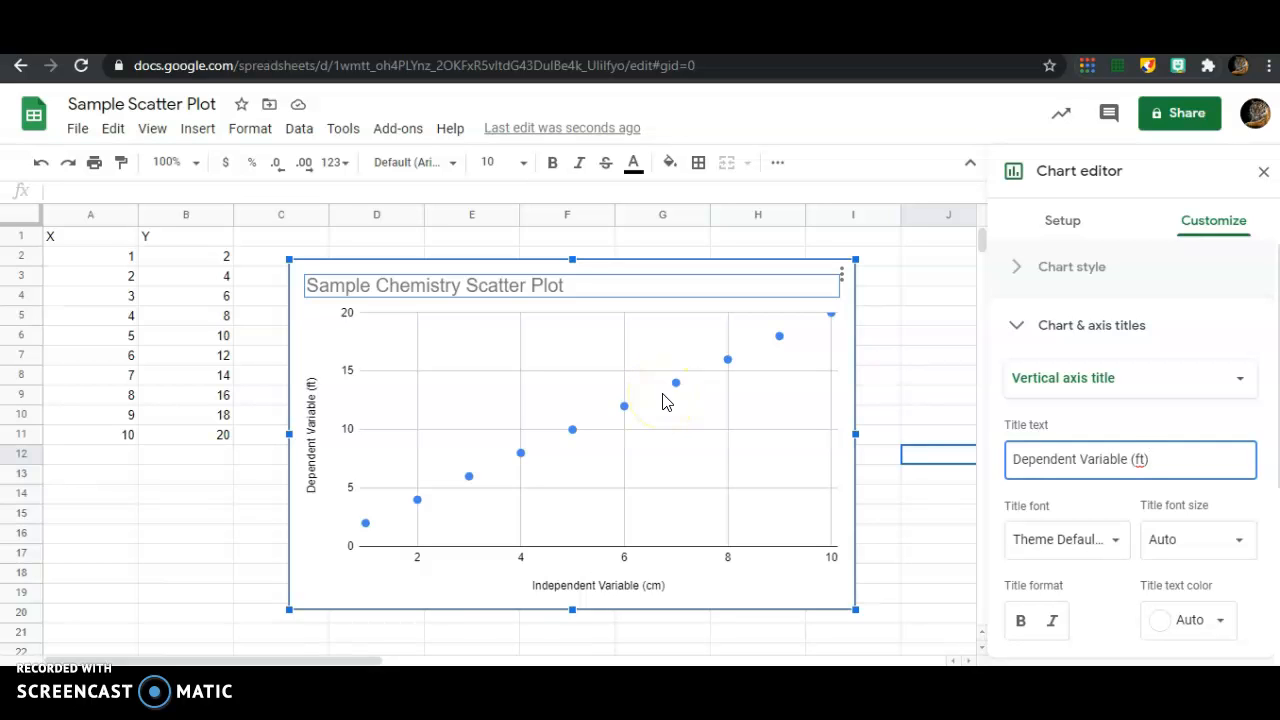
{"action": "left_click", "coordinate": [1264, 175]}
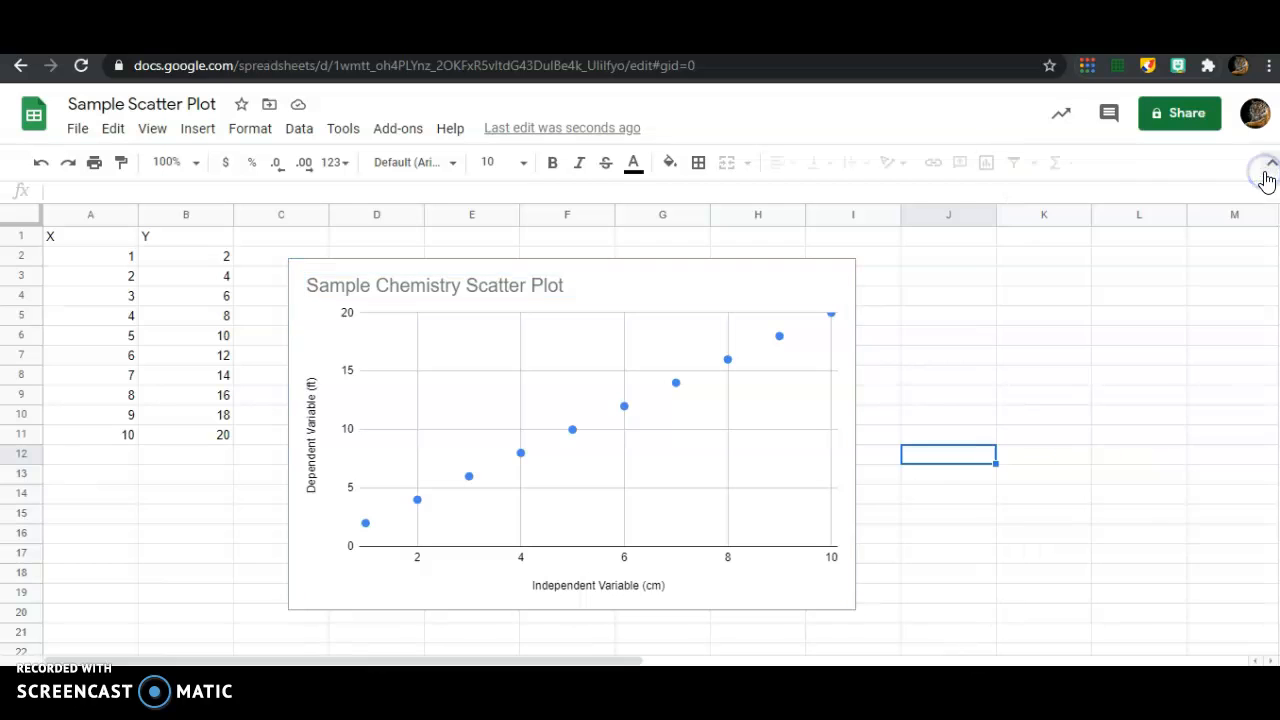
Step: Copy the finished scatter chart from the spreadsheet
{"action": "left_click", "coordinate": [803, 284]}
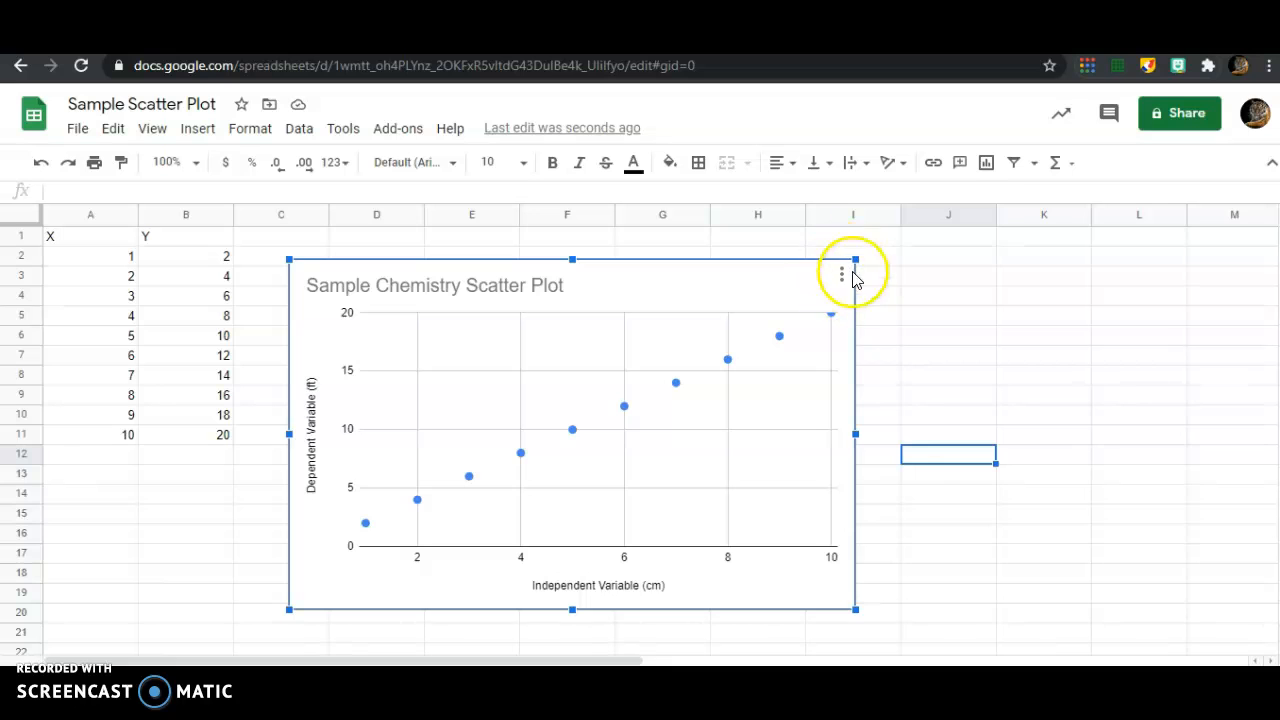
{"action": "left_click", "coordinate": [842, 274]}
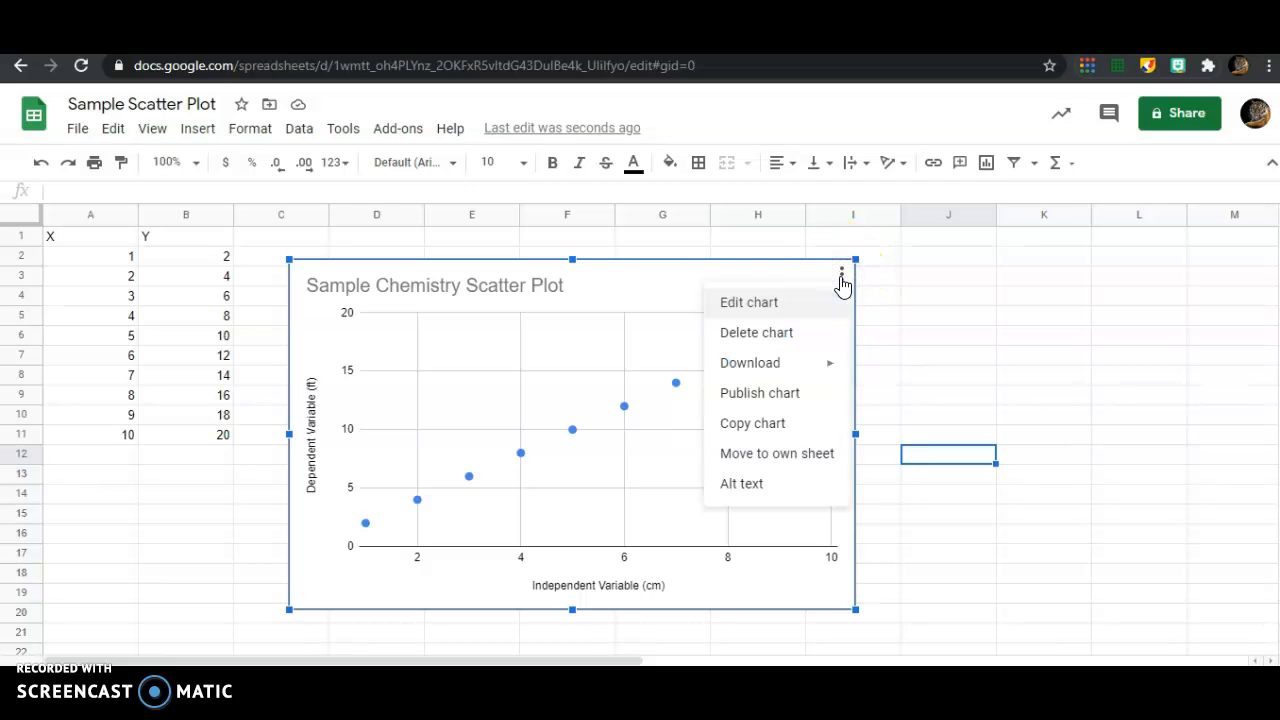
{"action": "left_click", "coordinate": [757, 425]}
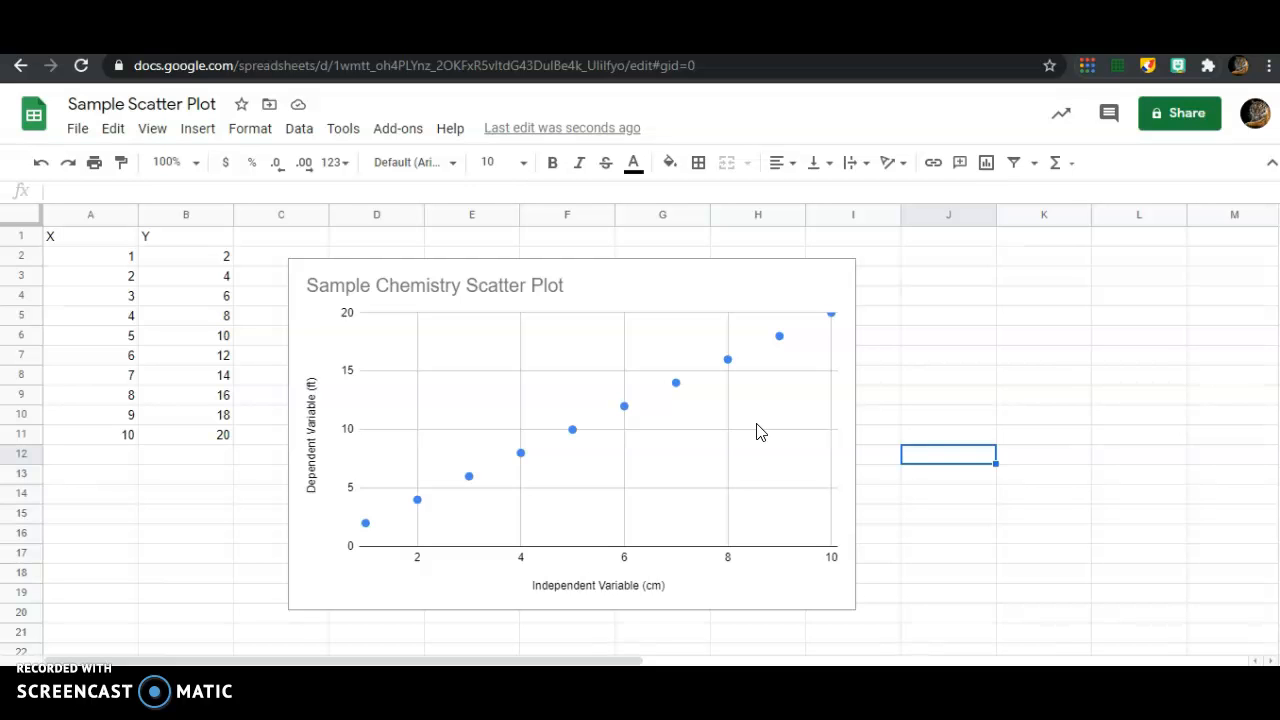
Step: Switch to the untitled Google Docs document and paste the chart at its start, linked to the spreadsheet
{"action": "left_click", "coordinate": [535, 42]}
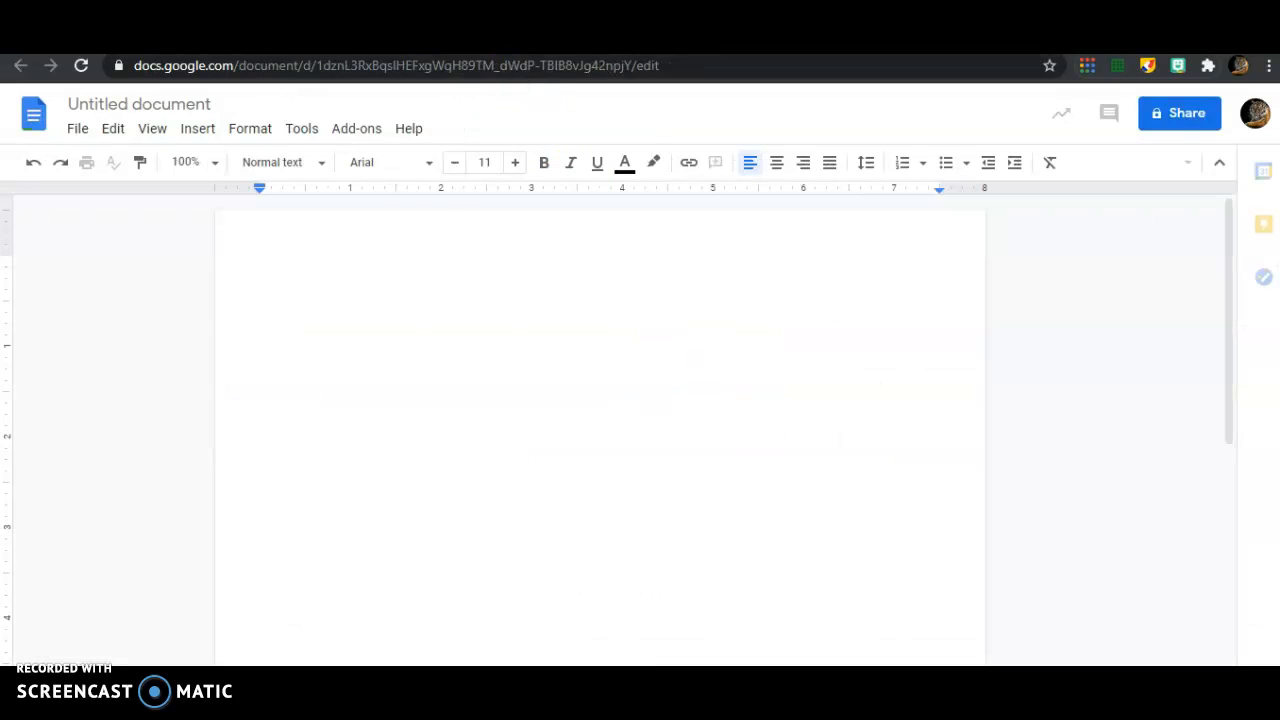
{"action": "left_click", "coordinate": [286, 263]}
{"action": "right_click", "coordinate": [286, 263]}
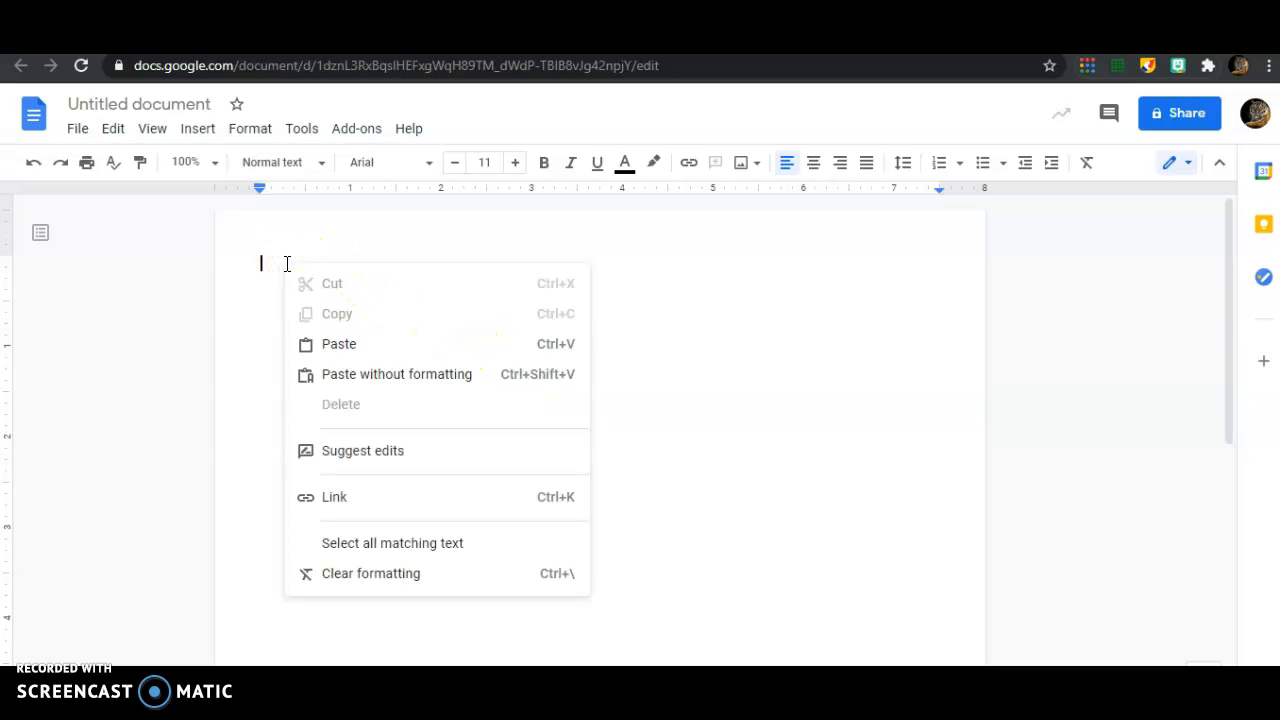
{"action": "left_click", "coordinate": [350, 346]}
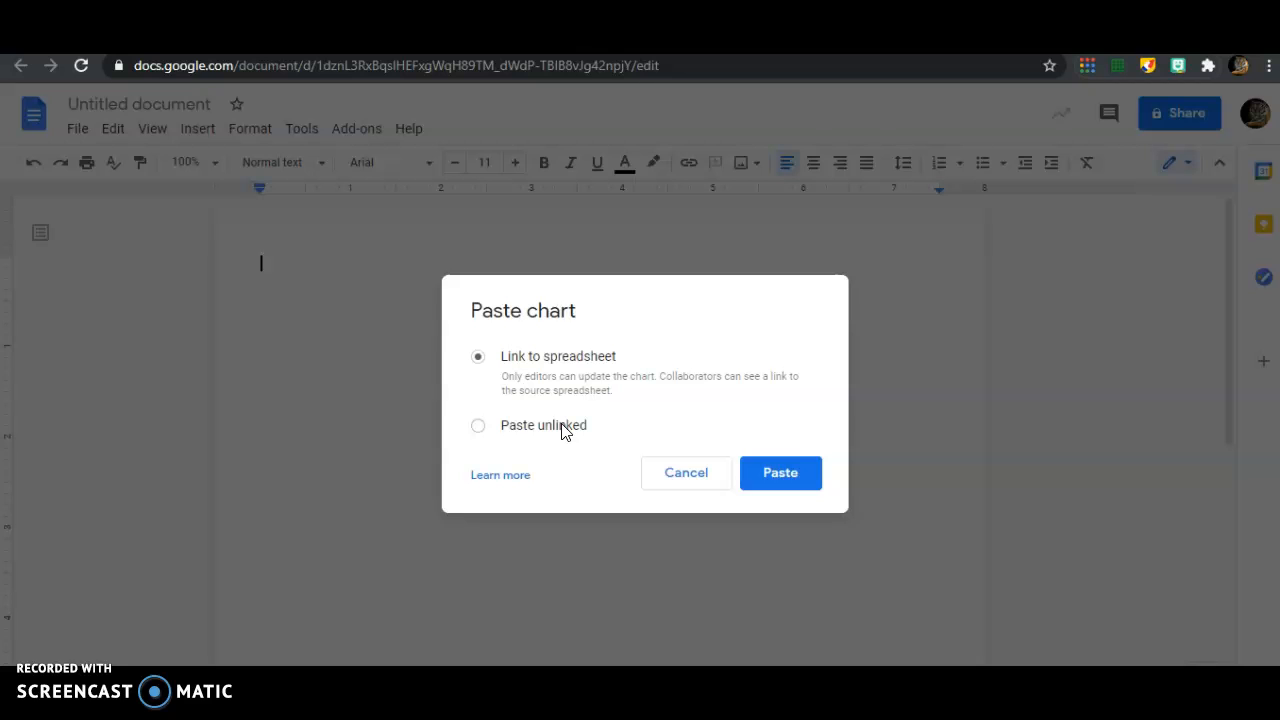
{"action": "left_click", "coordinate": [548, 358]}
{"action": "left_click", "coordinate": [785, 478]}
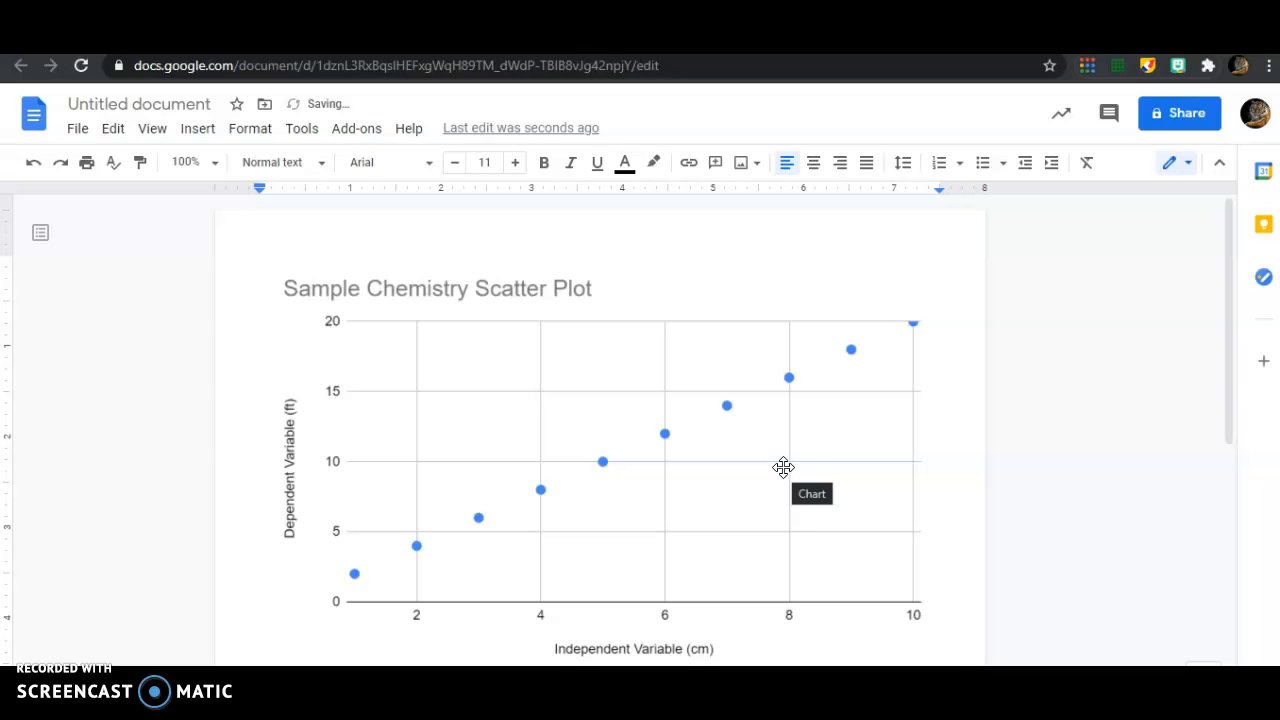
Step: Shrink the pasted chart proportionally to about 4.6 inches wide and view its link options
{"action": "left_click", "coordinate": [783, 467]}
{"action": "left_click_drag", "start_coordinate": [921, 275], "coordinate": [709, 356]}
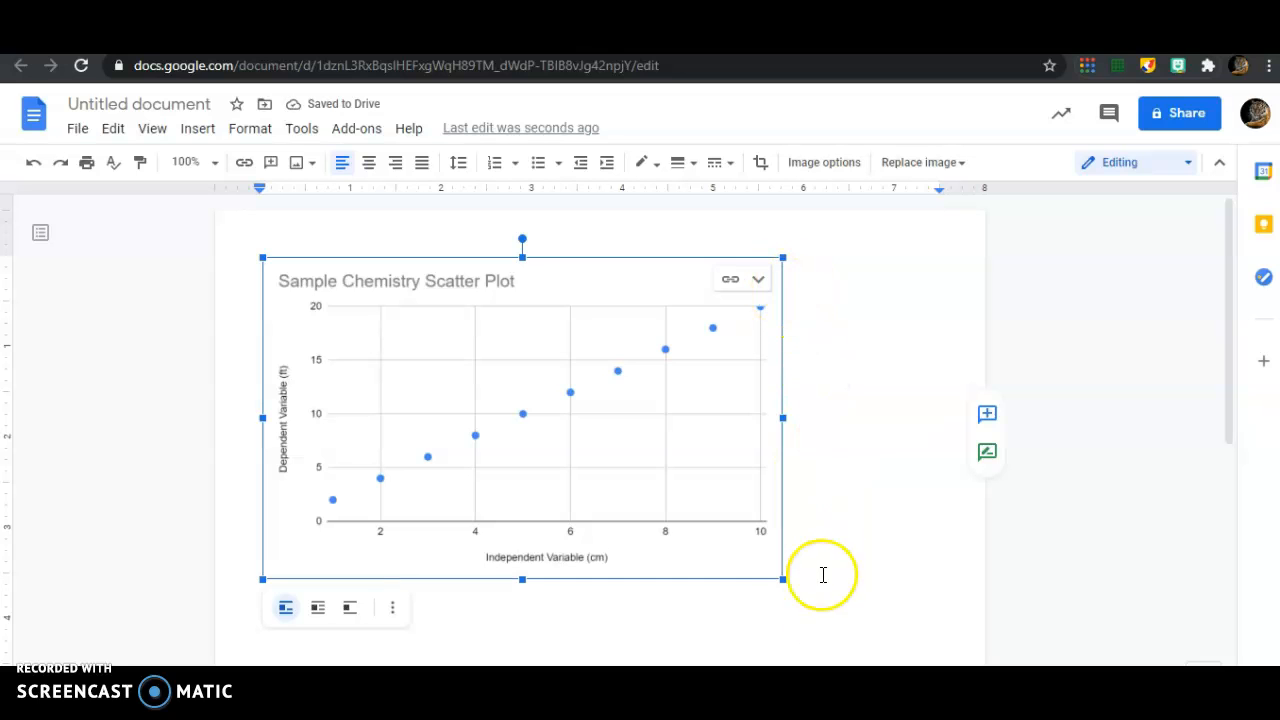
{"action": "left_click_drag", "start_coordinate": [783, 578], "coordinate": [682, 490]}
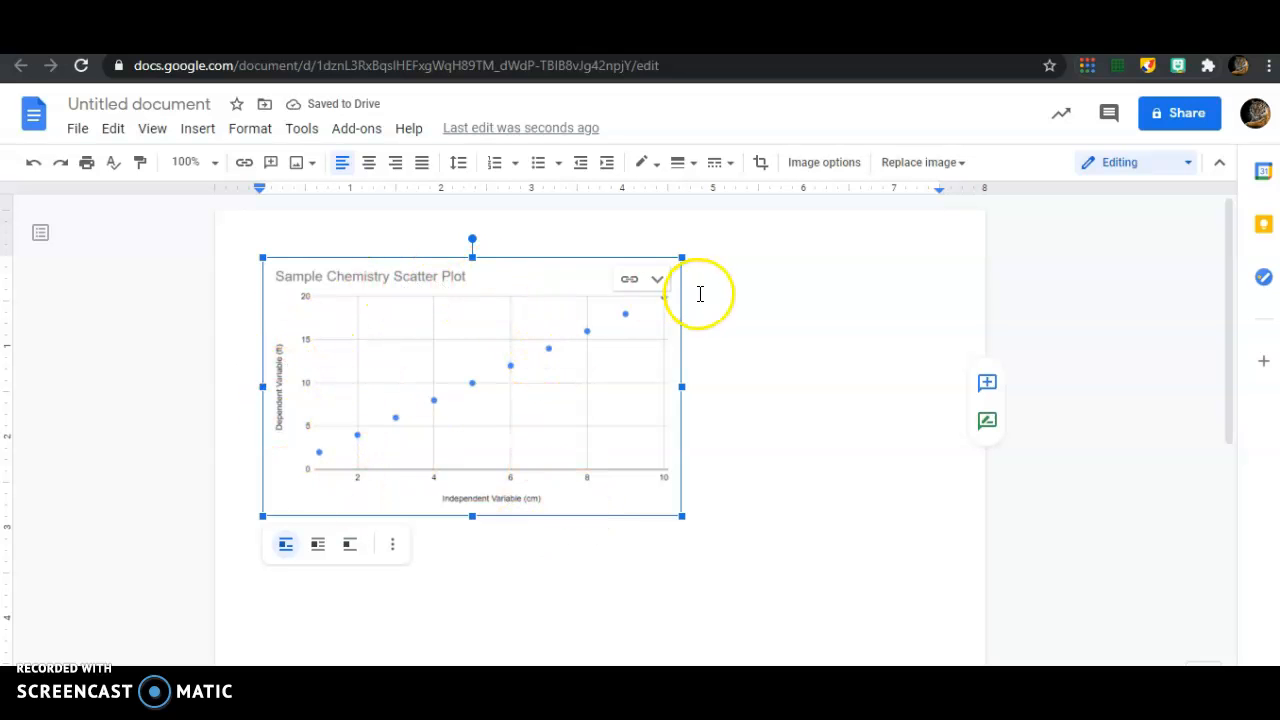
{"action": "left_click", "coordinate": [658, 281]}
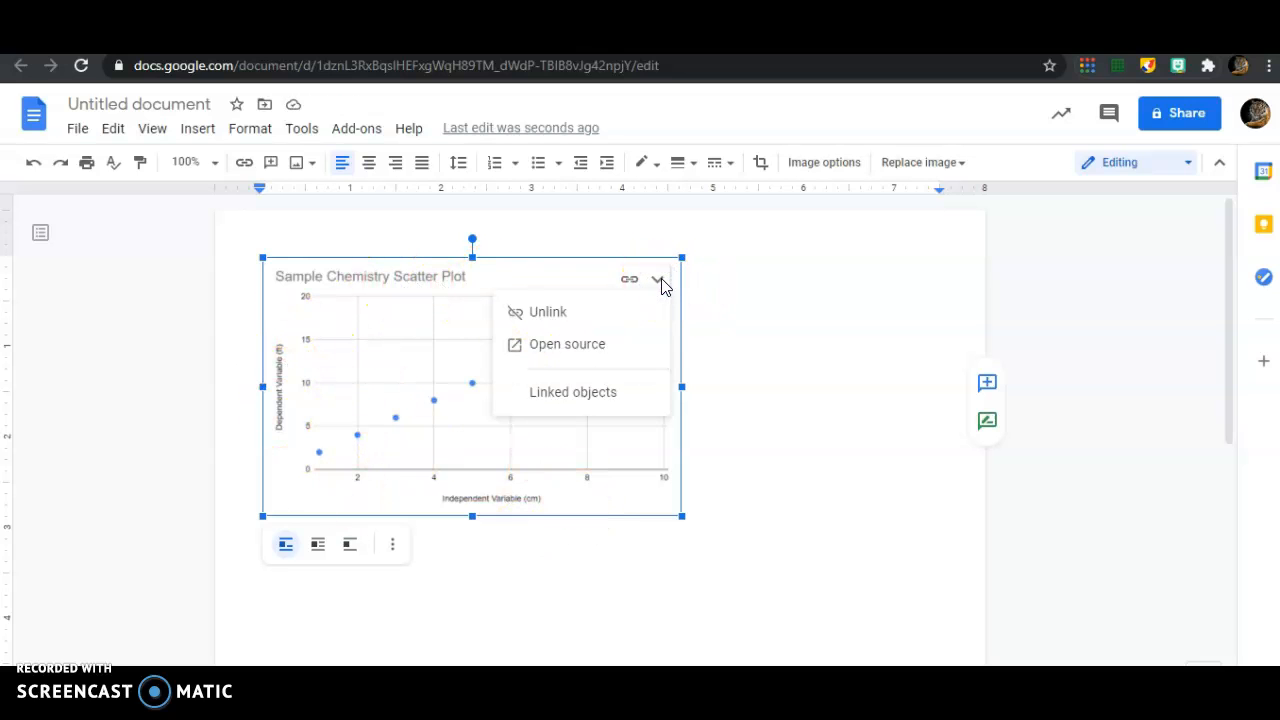
{"action": "left_click", "coordinate": [658, 281]}
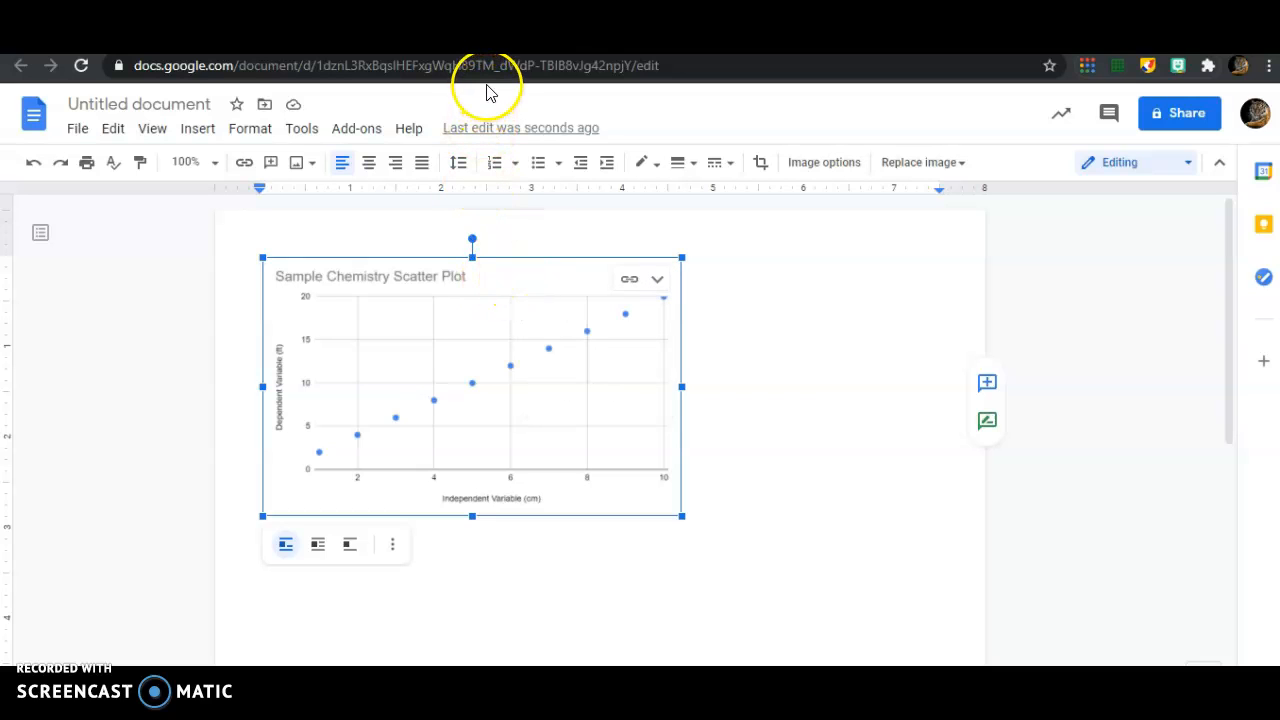
Step: Switch to the Sample Scatter Plot spreadsheet in Google Sheets and replace the Y values in B2:B11 with 1 through 10
{"action": "left_click", "coordinate": [870, 42]}
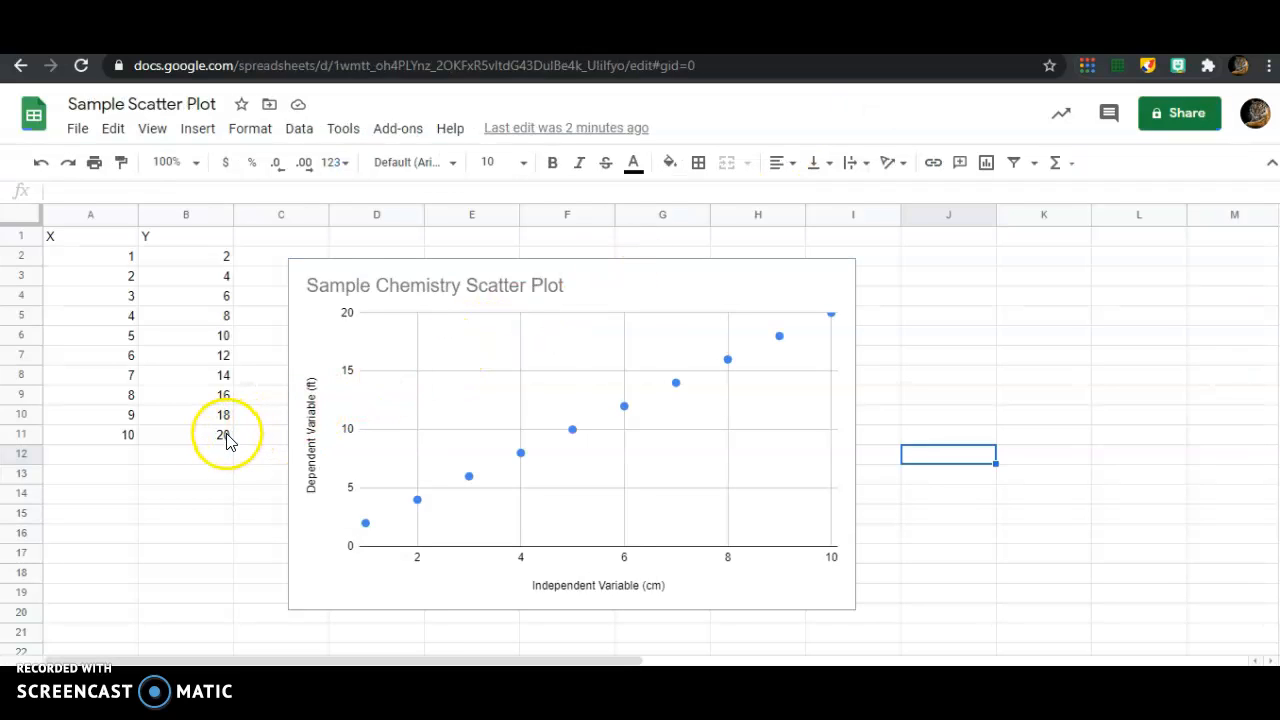
{"action": "left_click", "coordinate": [229, 441]}
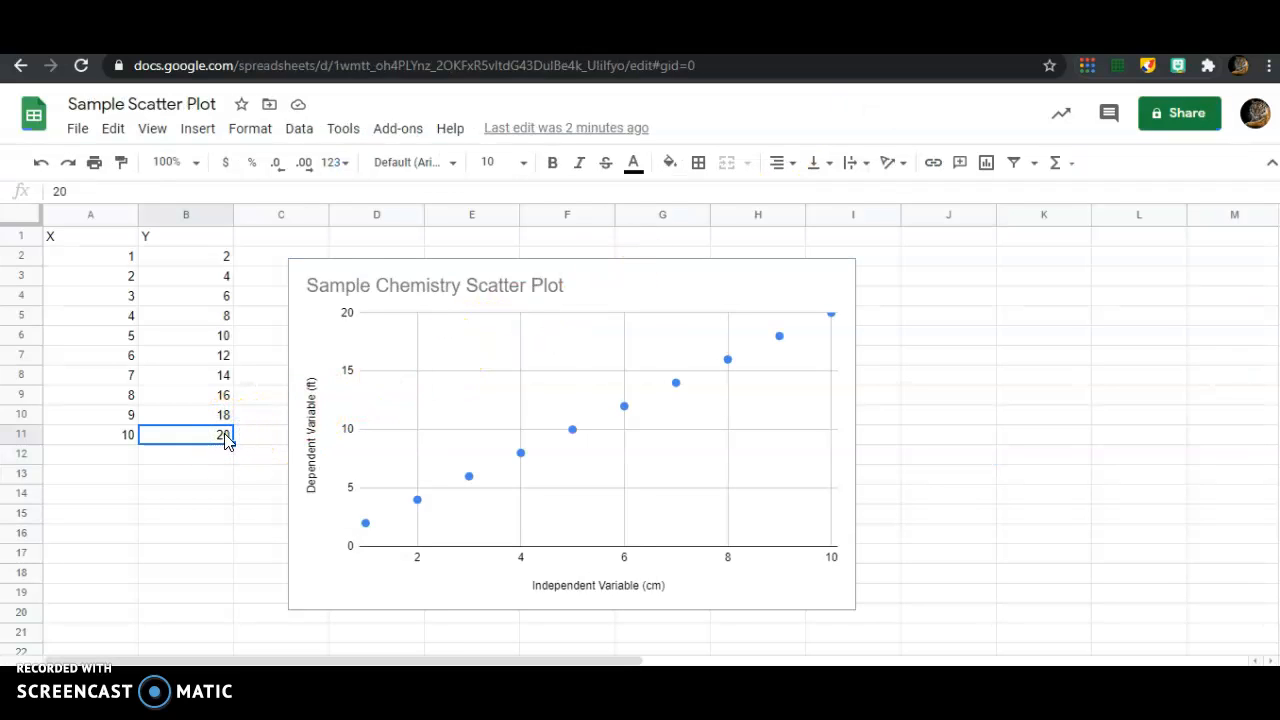
{"action": "left_click", "coordinate": [214, 258]}
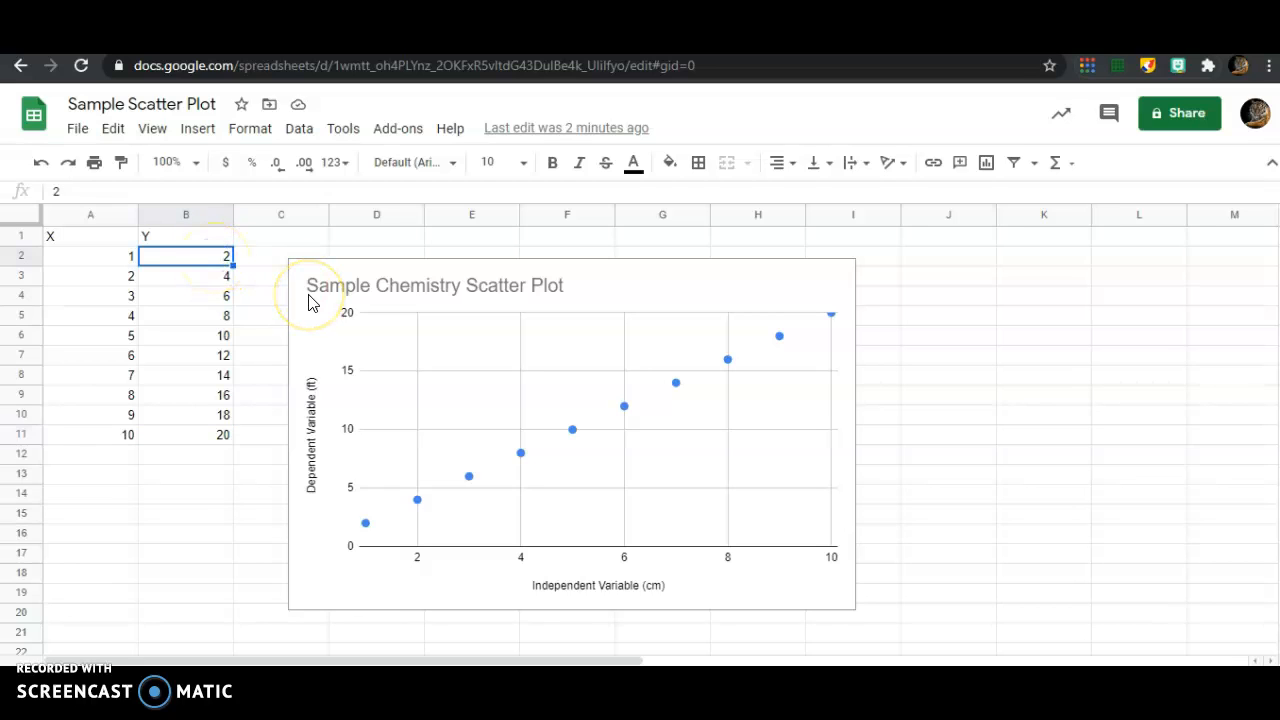
{"action": "type", "text": "1 2 3 4 5 "}
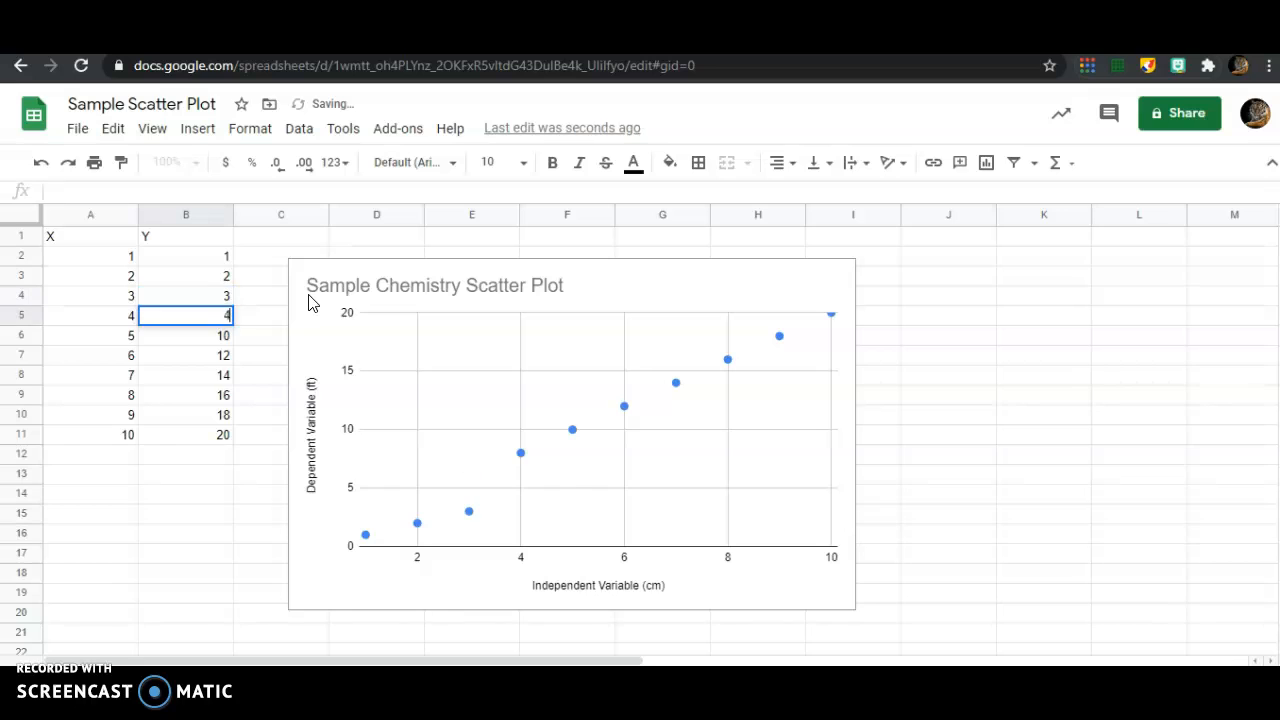
{"action": "type", "text": "6 7 8 9"}
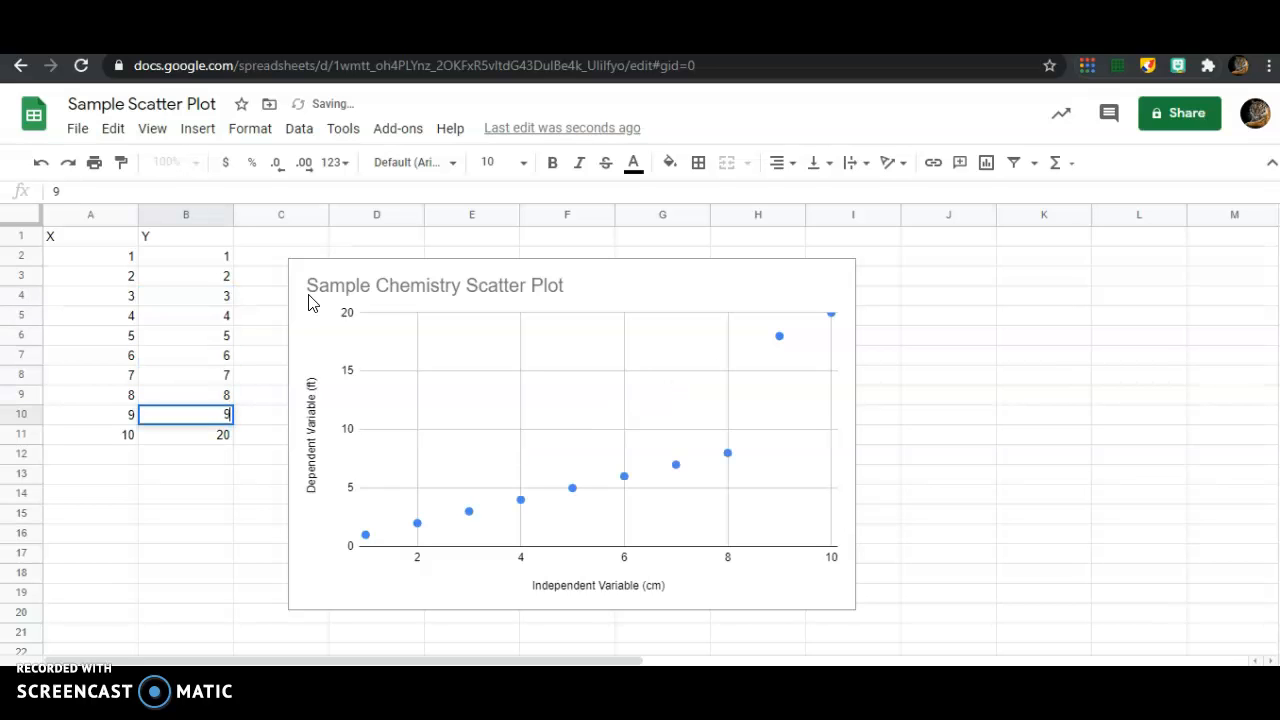
{"action": "key", "text": "Return"}
{"action": "type", "text": "1"}
{"action": "key", "text": "Return"}
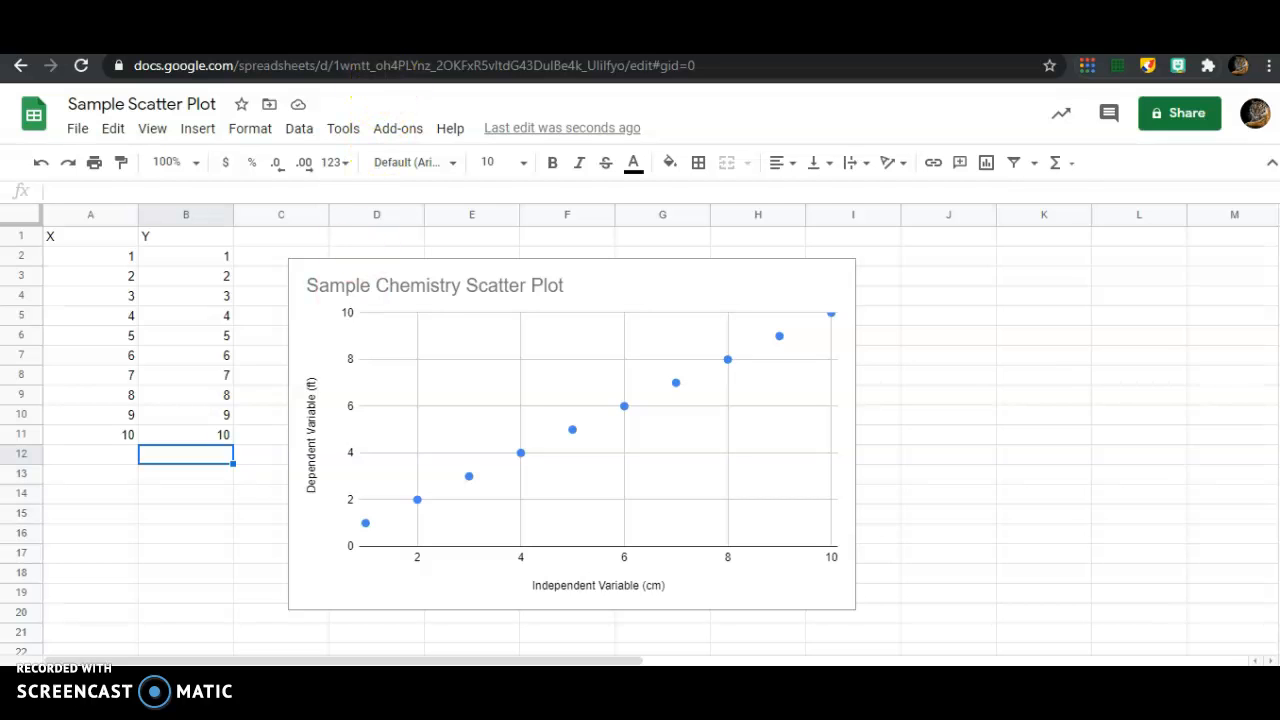
Step: Return to the Google Docs document and update the linked chart with the changed spreadsheet data
{"action": "left_click", "coordinate": [365, 40]}
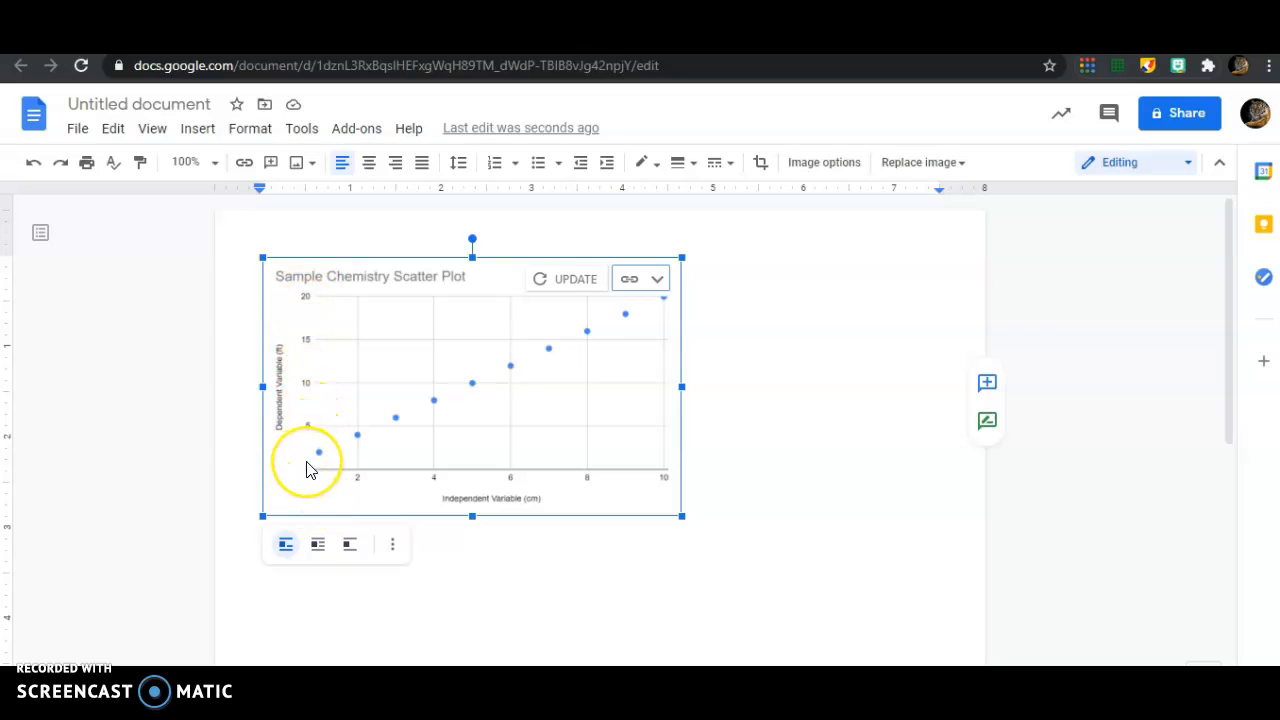
{"action": "left_click", "coordinate": [566, 284]}
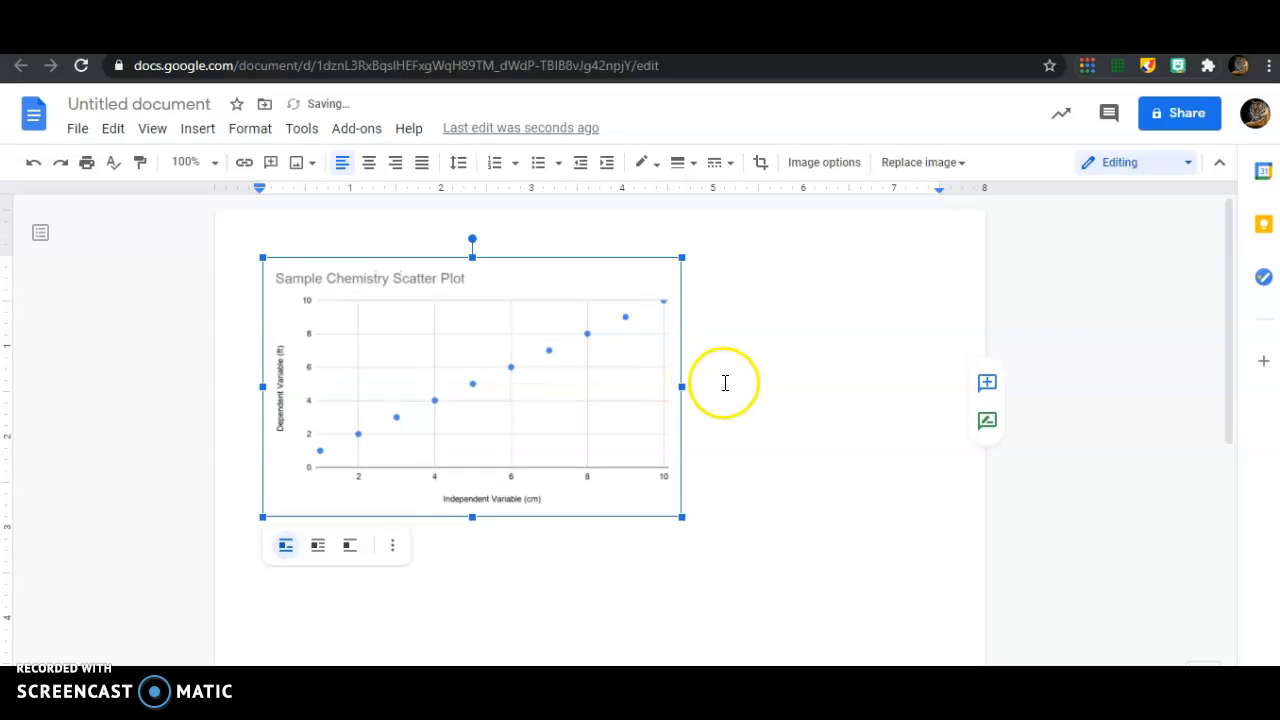